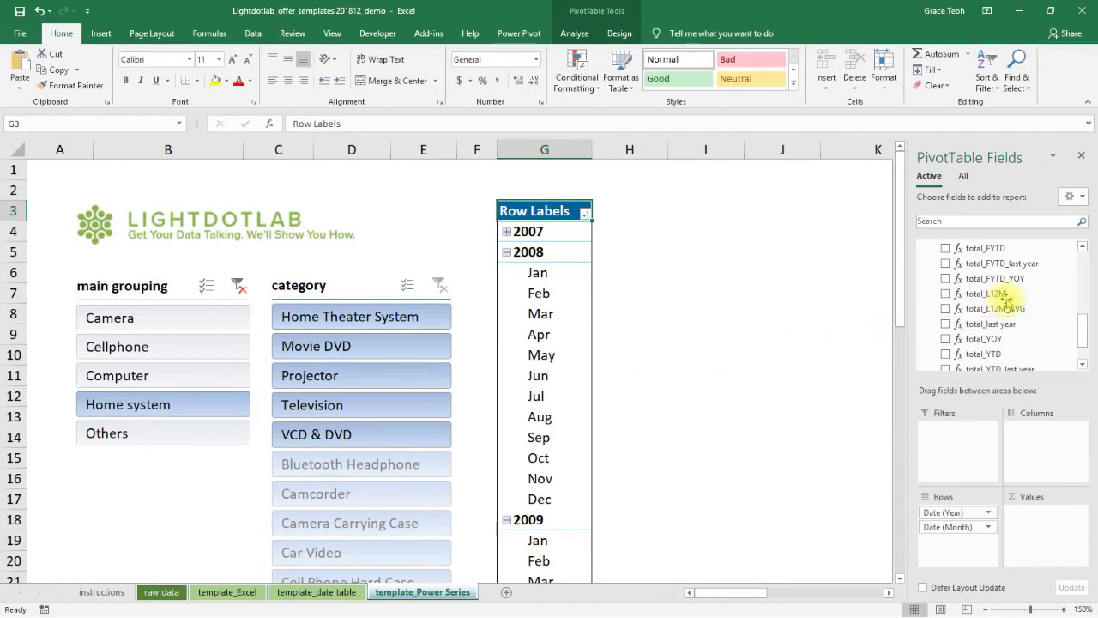
Add the measures total_L12M, total_YTD and total_FYTD to the pivot table's values.
left_click_drag(1005, 293, 1034, 522)
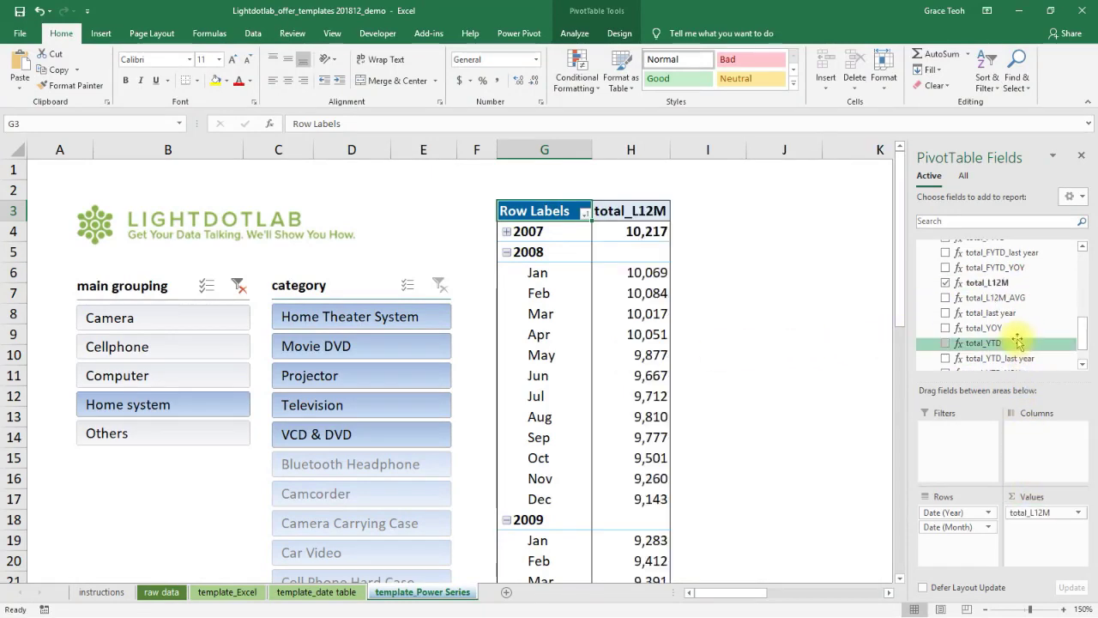
scroll(1012, 283, "down", 2)
left_click(986, 252)
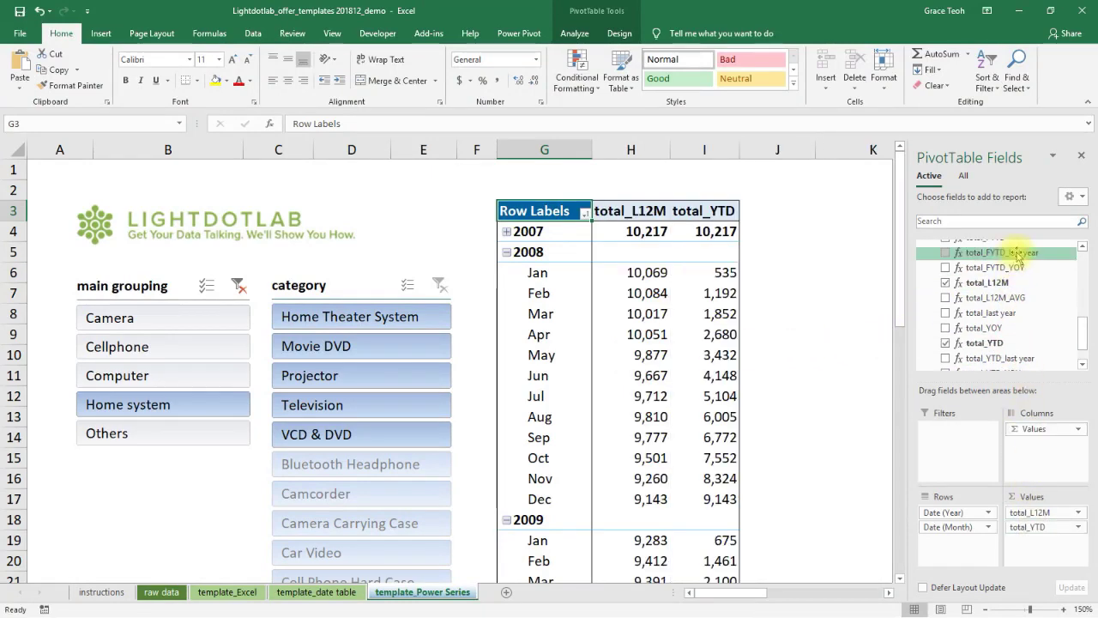
left_click(1083, 245)
left_click_drag(1084, 247, 1043, 541)
Filter the pivot table by the main groupings Camera, Home system and Cellphone, one after another.
left_click(172, 324)
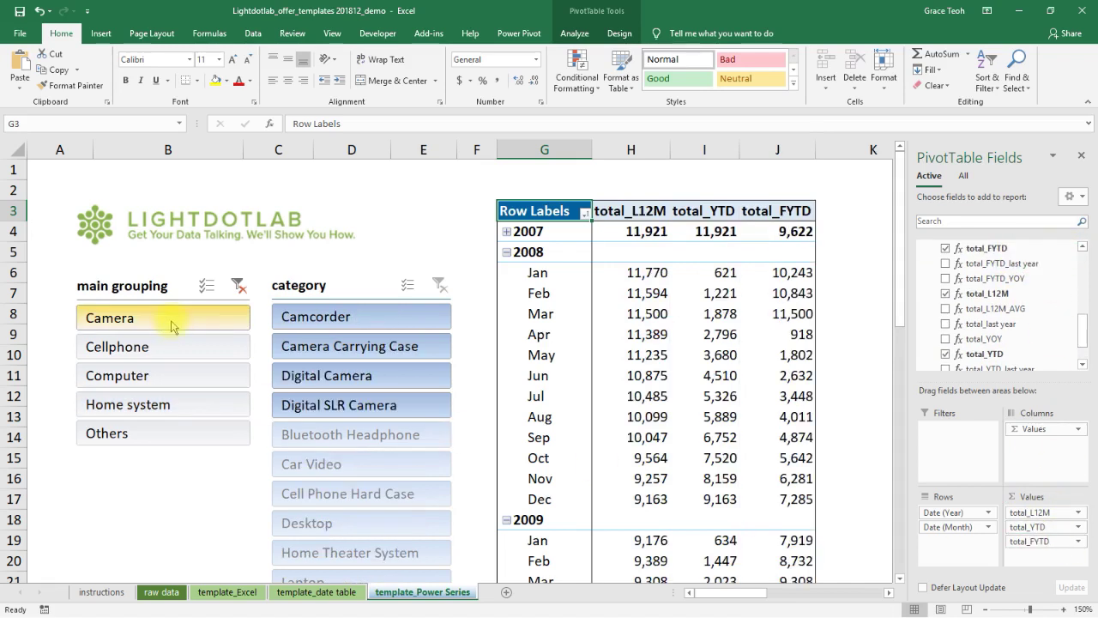
left_click(171, 404)
left_click(164, 347)
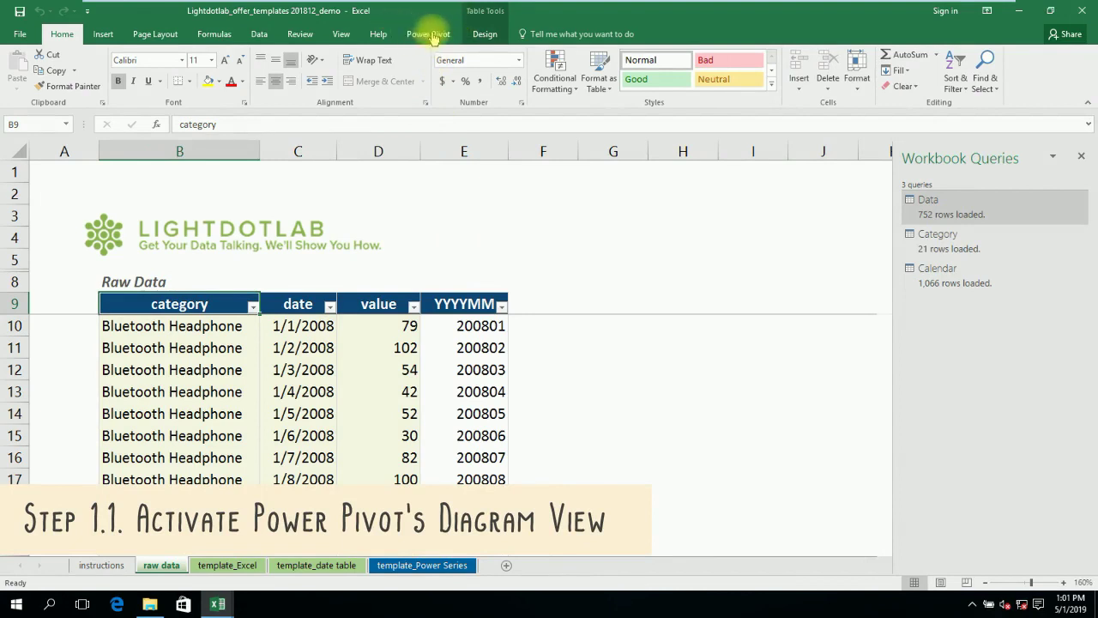
Open the workbook's Power Pivot data model and show it in Diagram View.
left_click(439, 37)
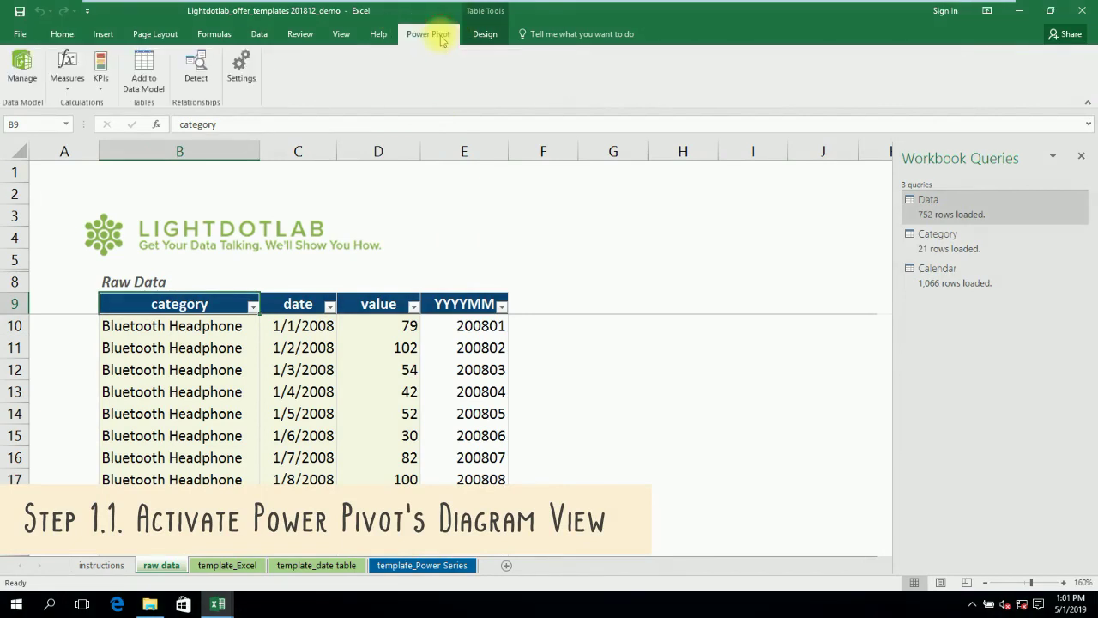
left_click(13, 82)
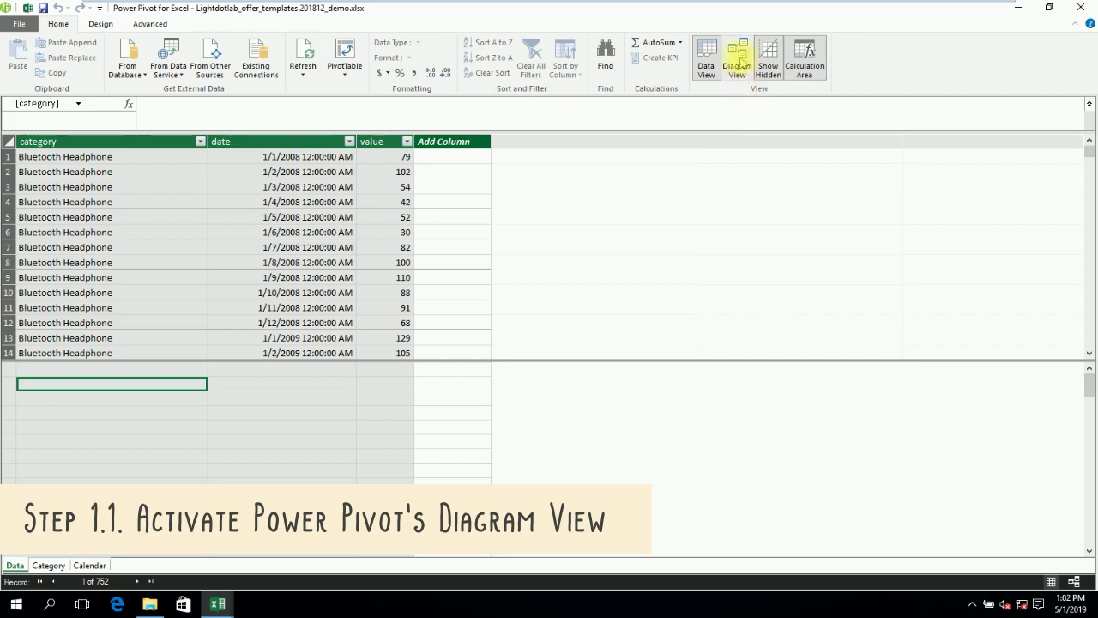
left_click(738, 62)
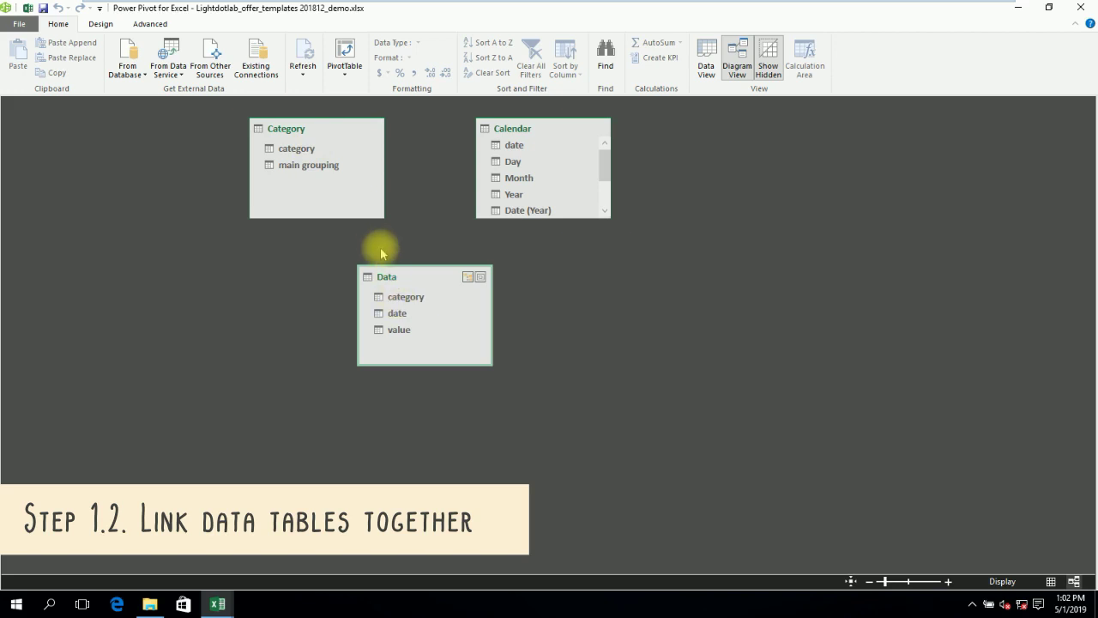
Link the Category table's category field to category in Data, and the Calendar table's date field to date in Data.
left_click(302, 152)
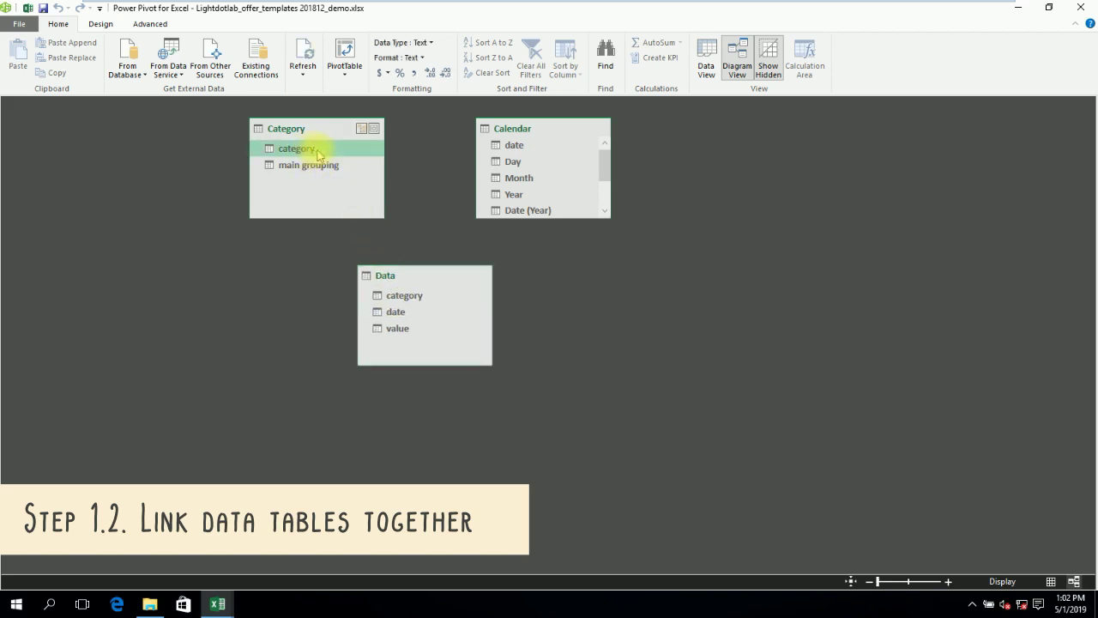
left_click_drag(340, 157, 431, 302)
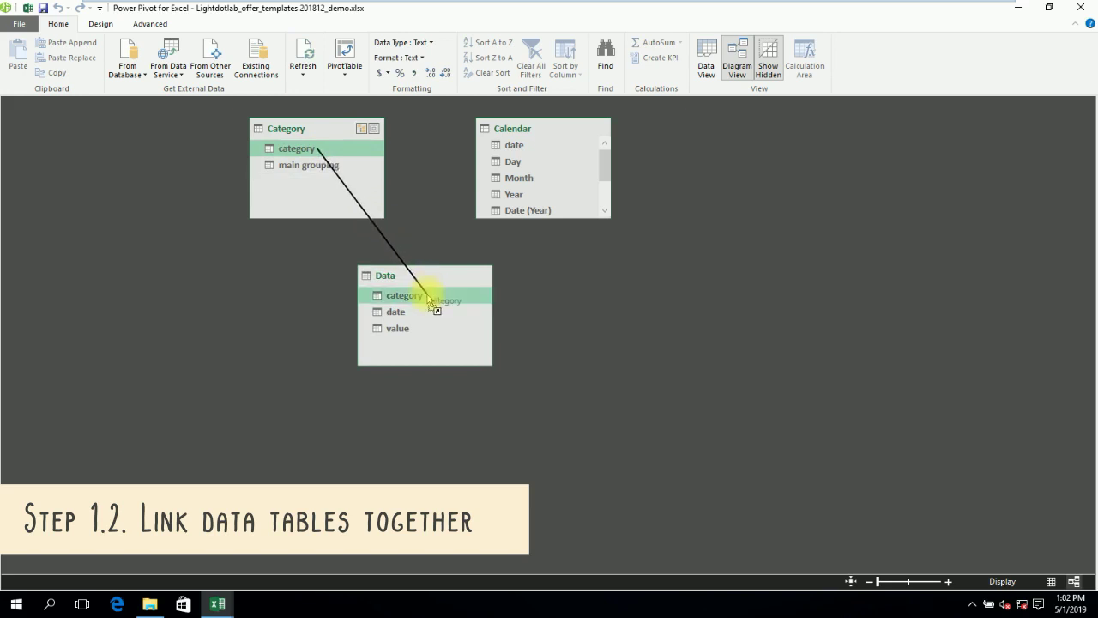
left_click_drag(429, 299, 426, 292)
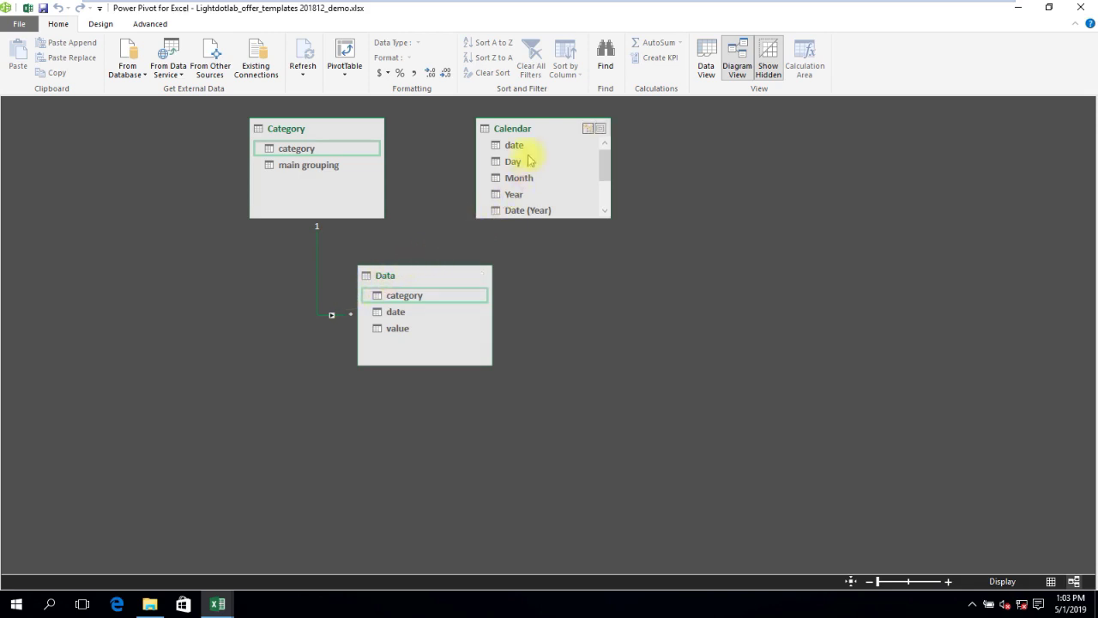
left_click_drag(532, 143, 410, 311)
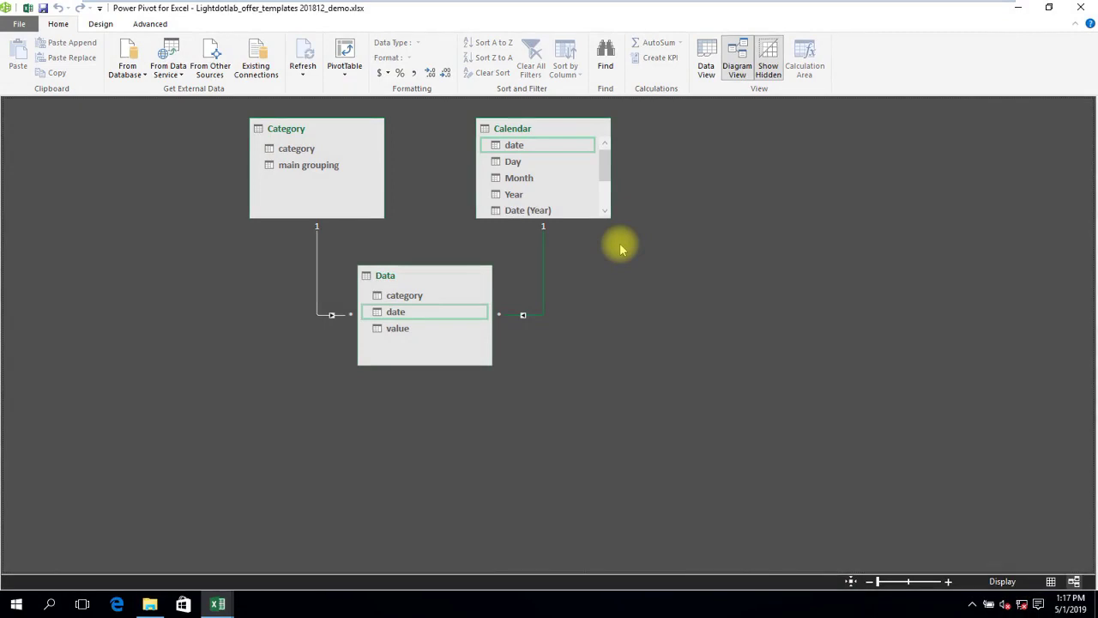
left_click(615, 283)
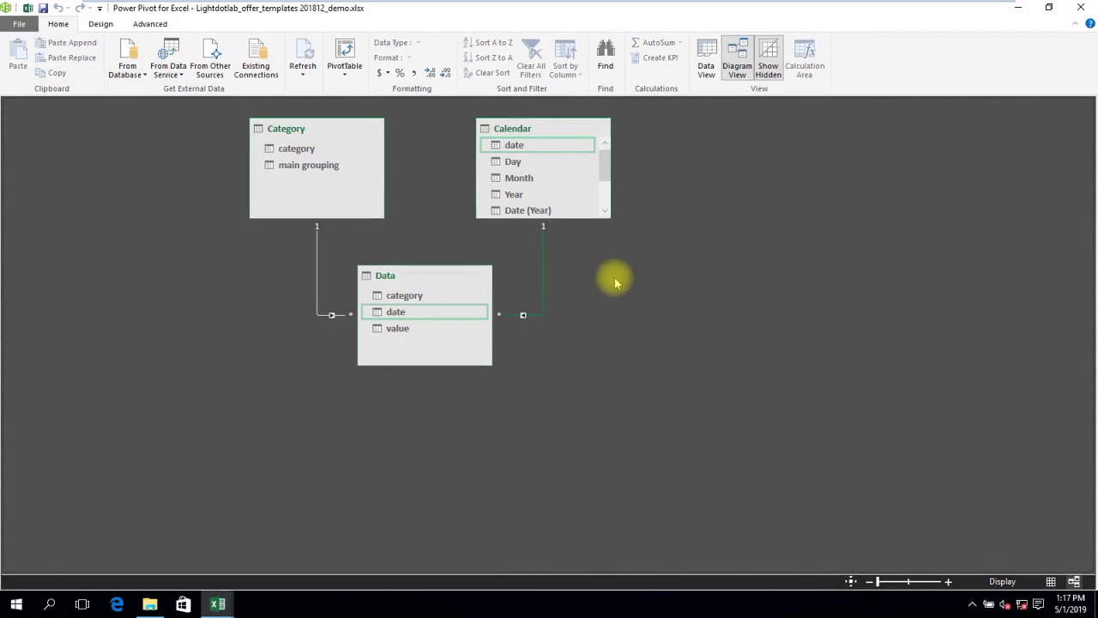
In Data View, create the measure total:=SUM(Data[value]) in the Data table's calculation area.
left_click(705, 62)
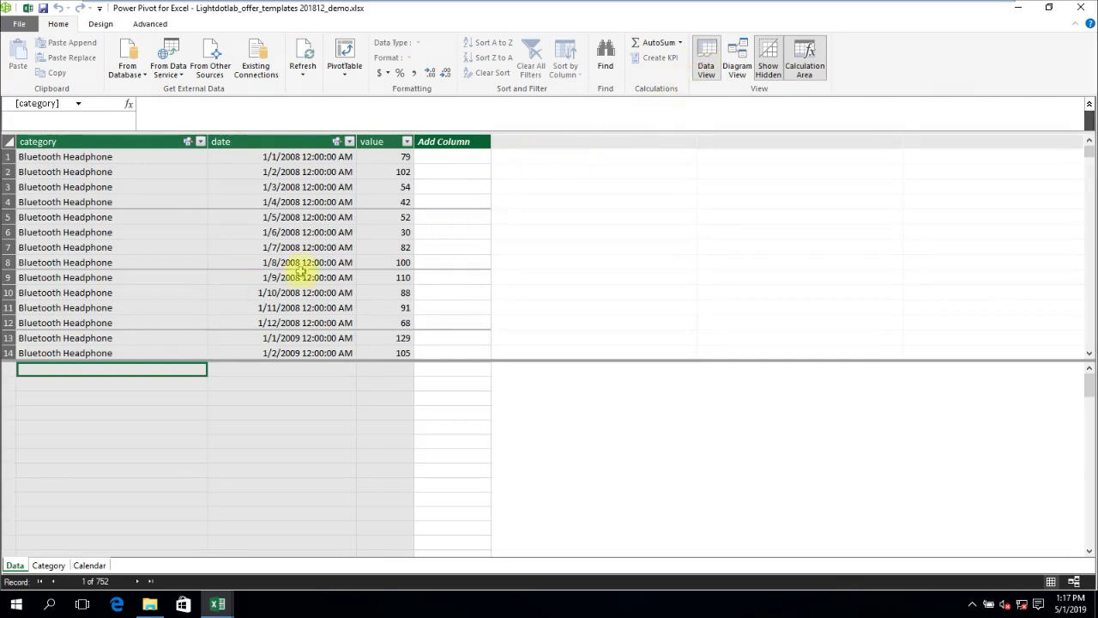
left_click(137, 386)
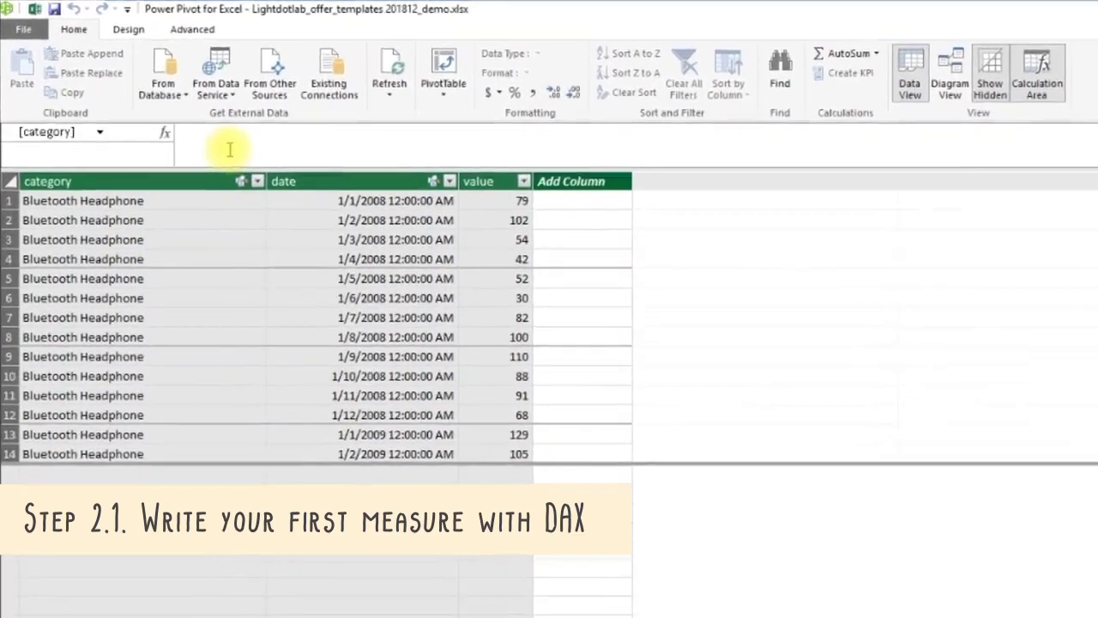
left_click(178, 115)
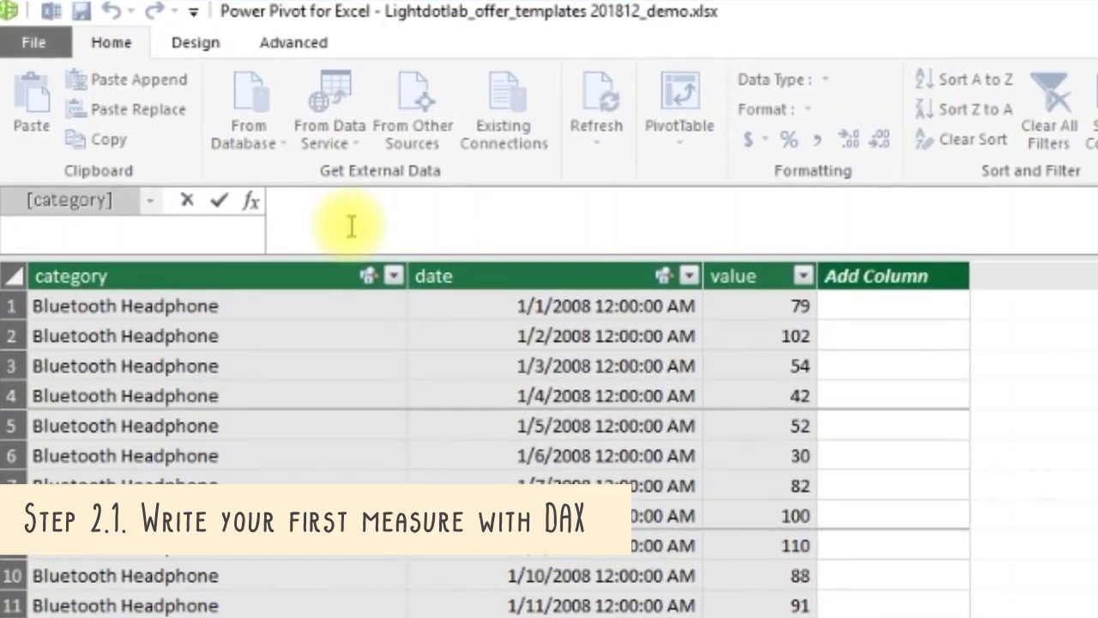
type("total:")
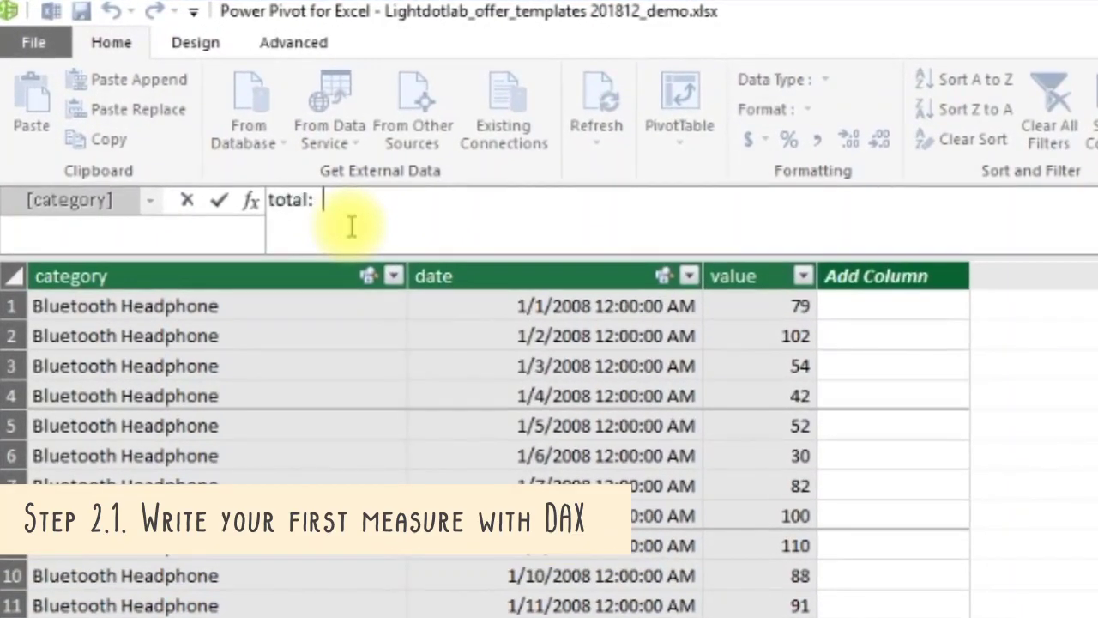
key("BackSpace")
type("=sum(")
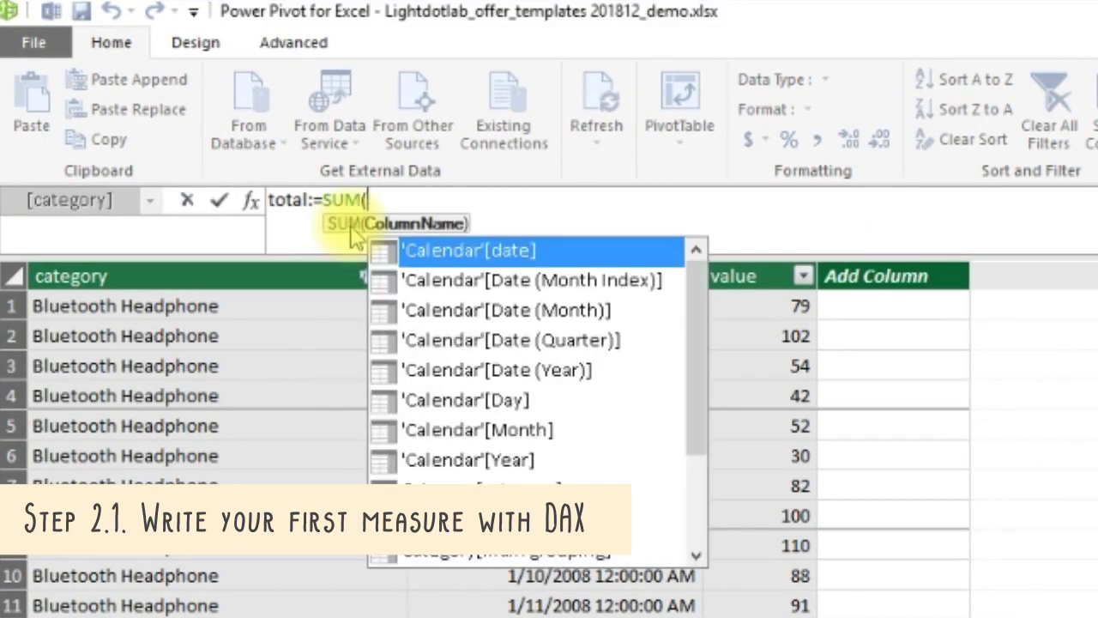
type("data")
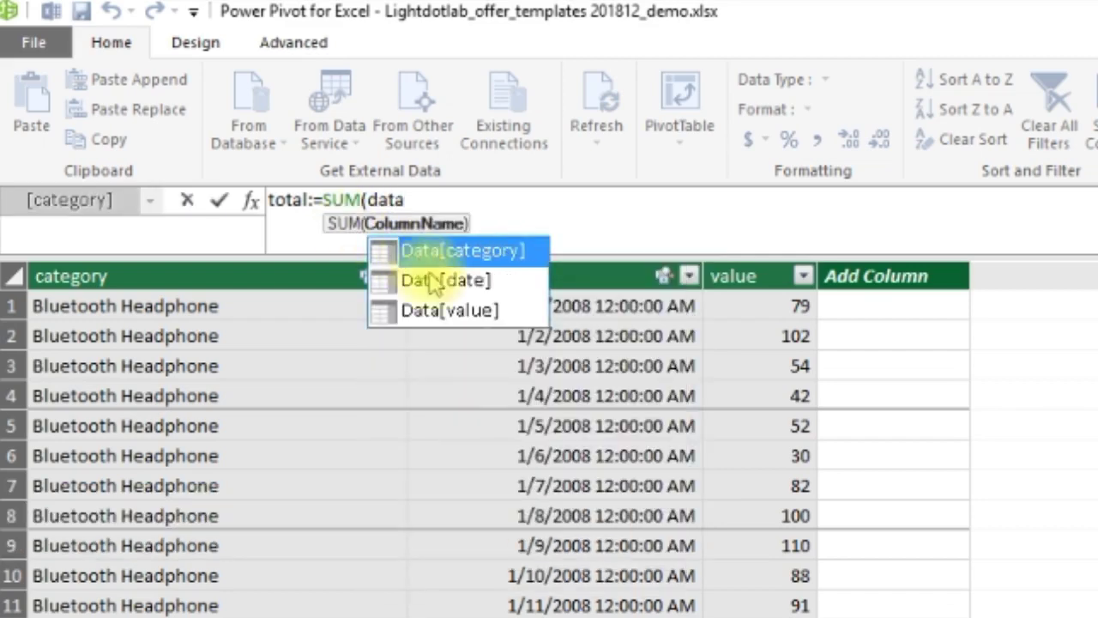
left_click(509, 315)
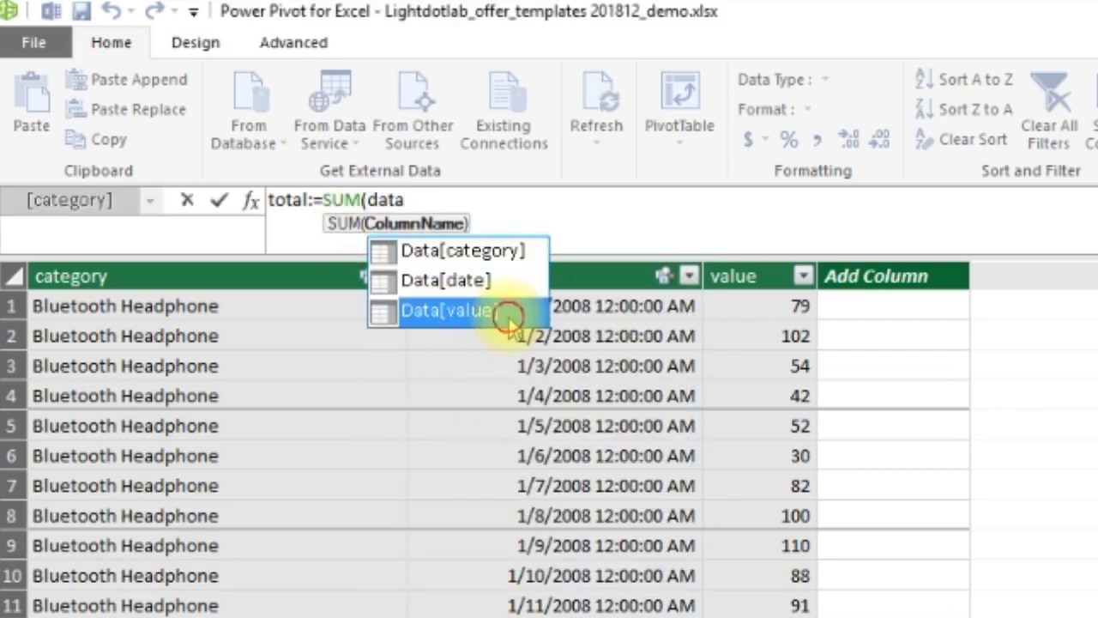
left_click(509, 315)
type(")")
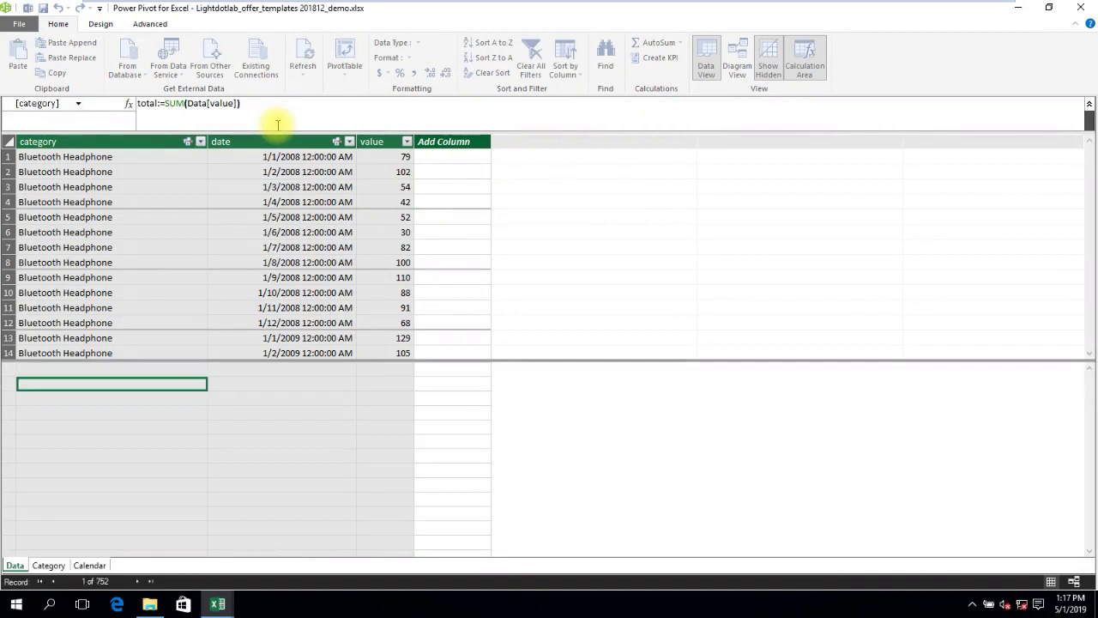
key("Return")
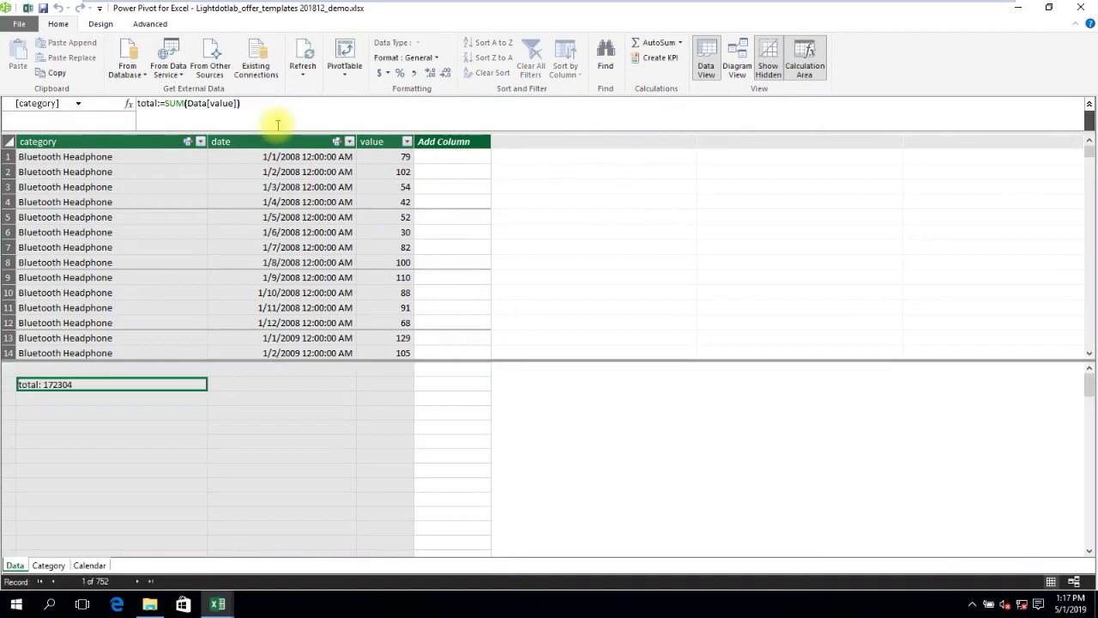
Format the total measure with a thousands separator and no decimal places.
left_click(420, 76)
left_click(445, 73)
left_click(444, 74)
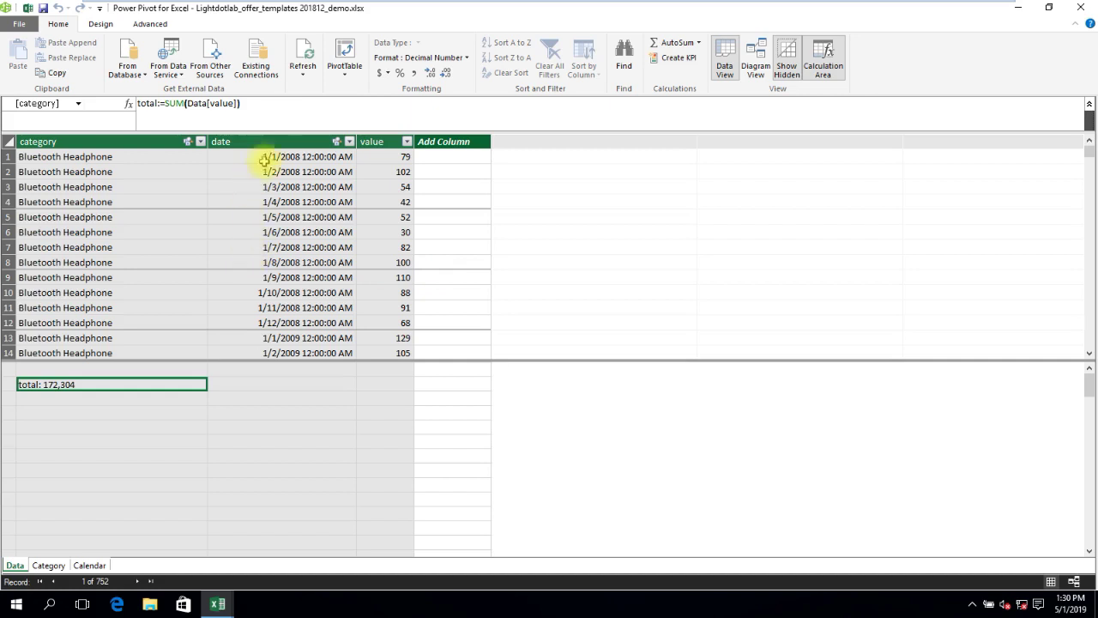
Choose cell G7 of the existing template_Power Series worksheet for the PivotTable and add the total measure to the values.
left_click(343, 53)
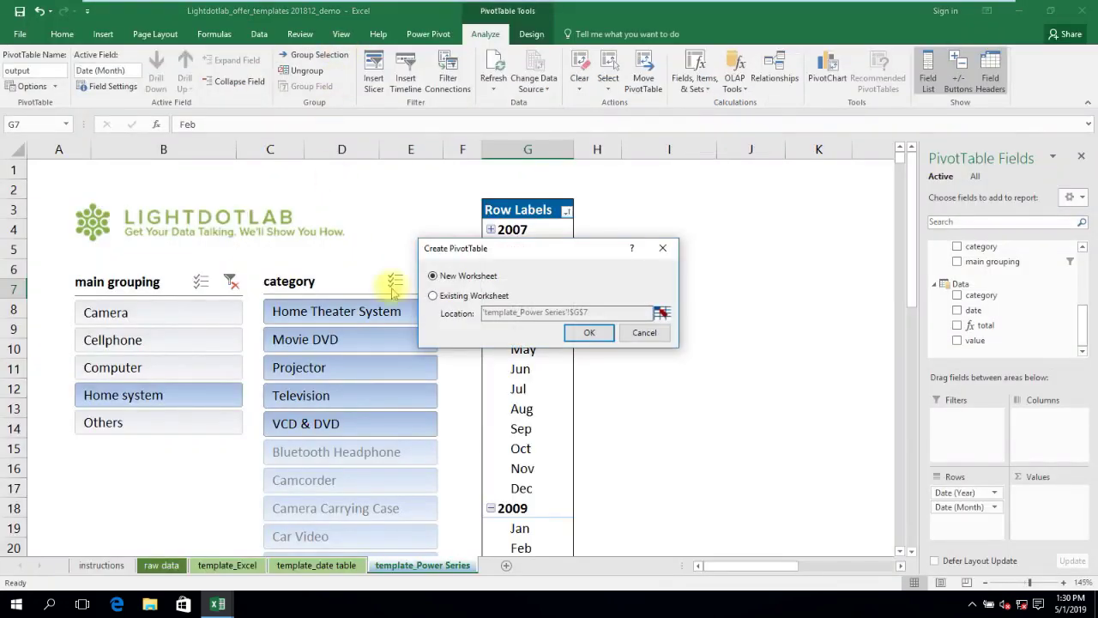
left_click(440, 295)
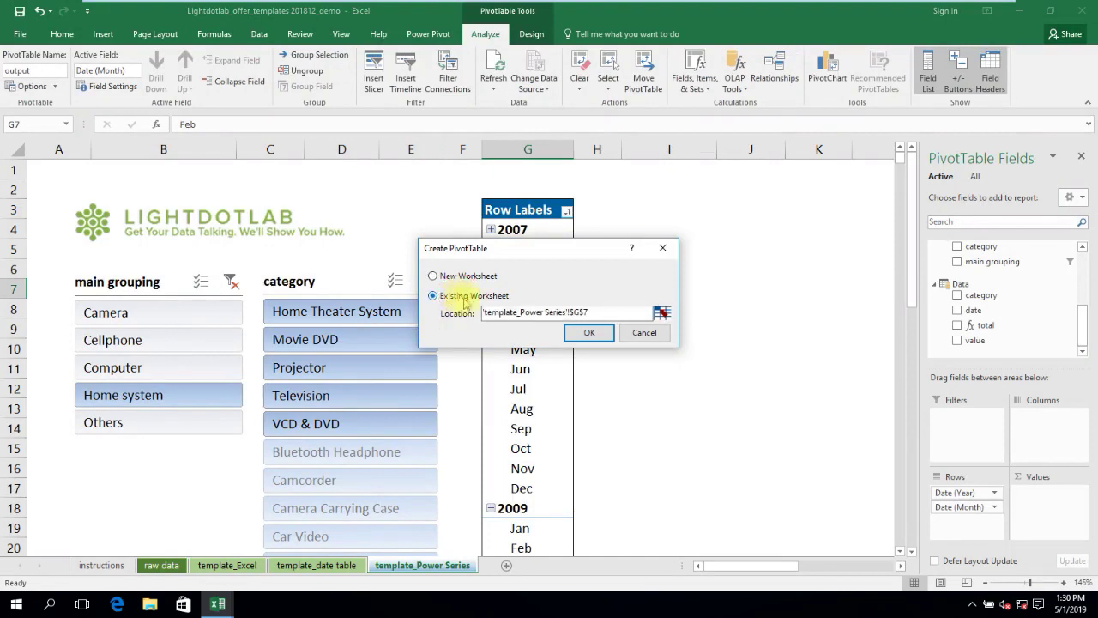
left_click(607, 333)
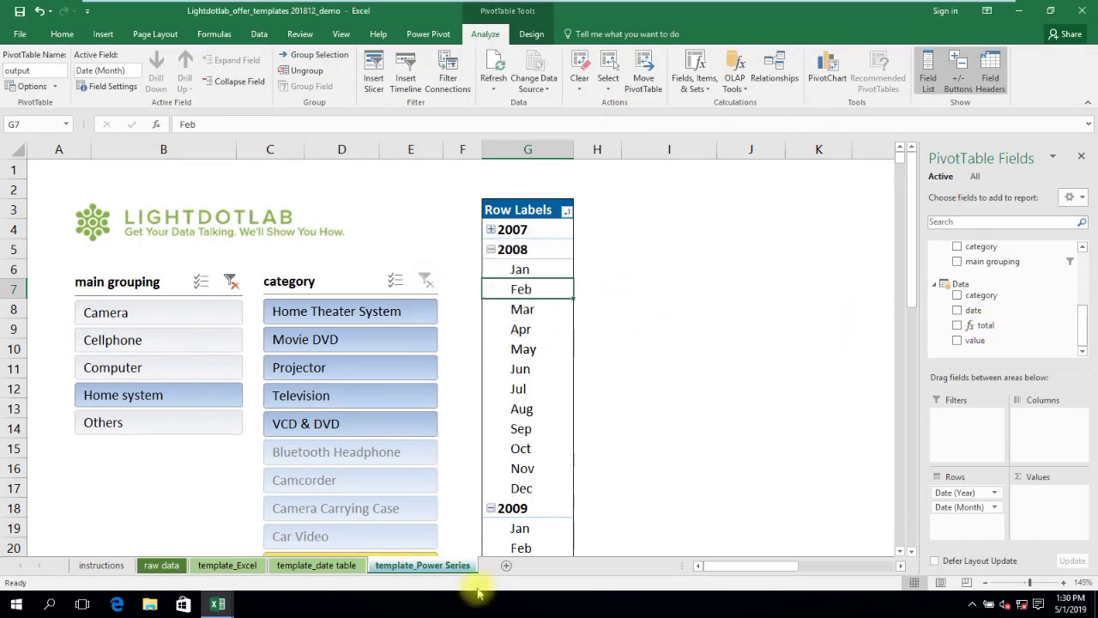
left_click_drag(982, 325, 1039, 493)
Filter the totals by several main groupings, ending with Cellphone and its Cell Phone Hard Case category, and clear the main grouping filter.
left_click(185, 375)
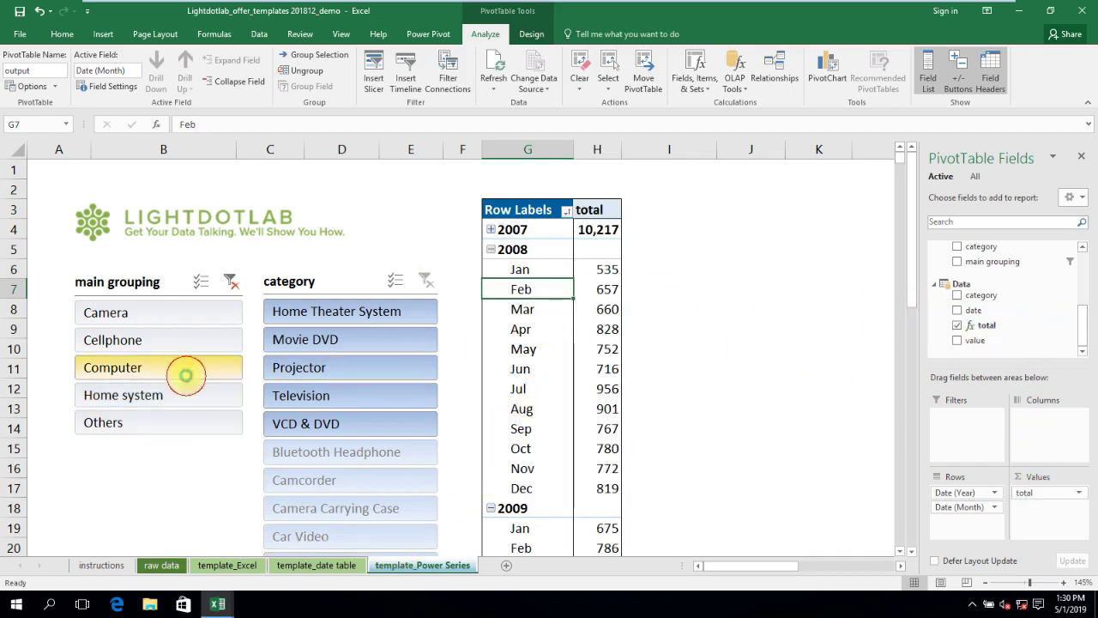
left_click(185, 394)
left_click(185, 312)
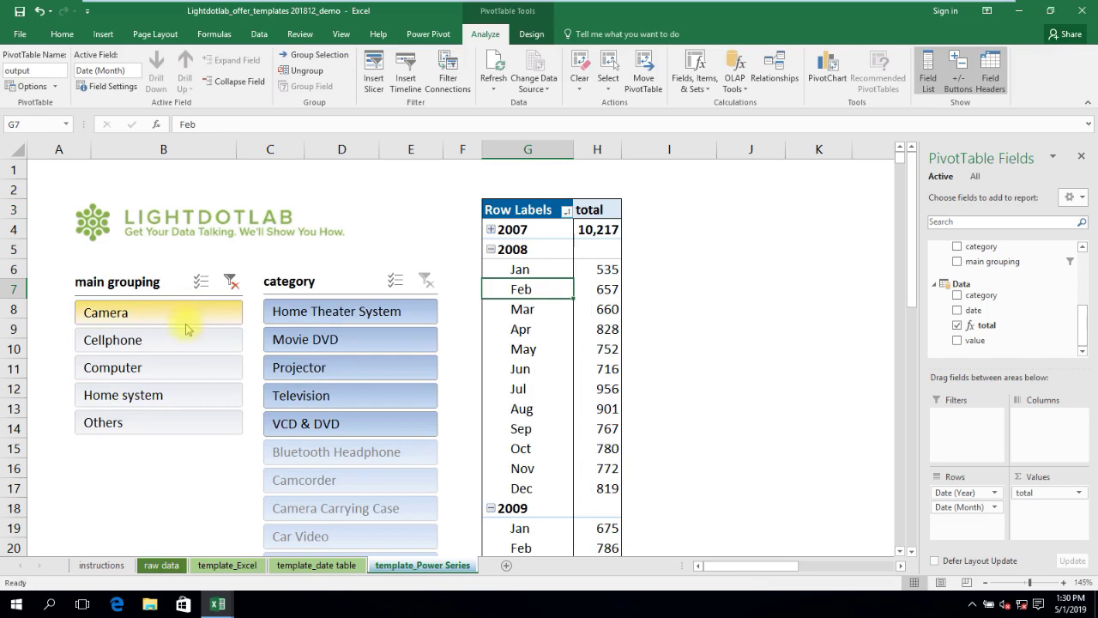
left_click(189, 339)
left_click(336, 340)
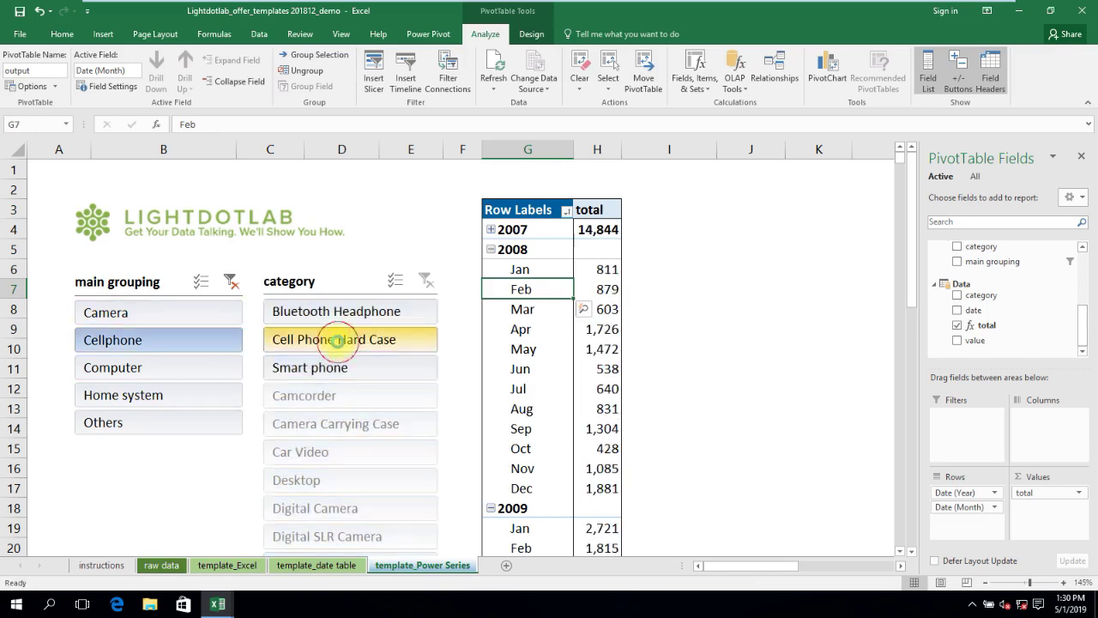
left_click(235, 284)
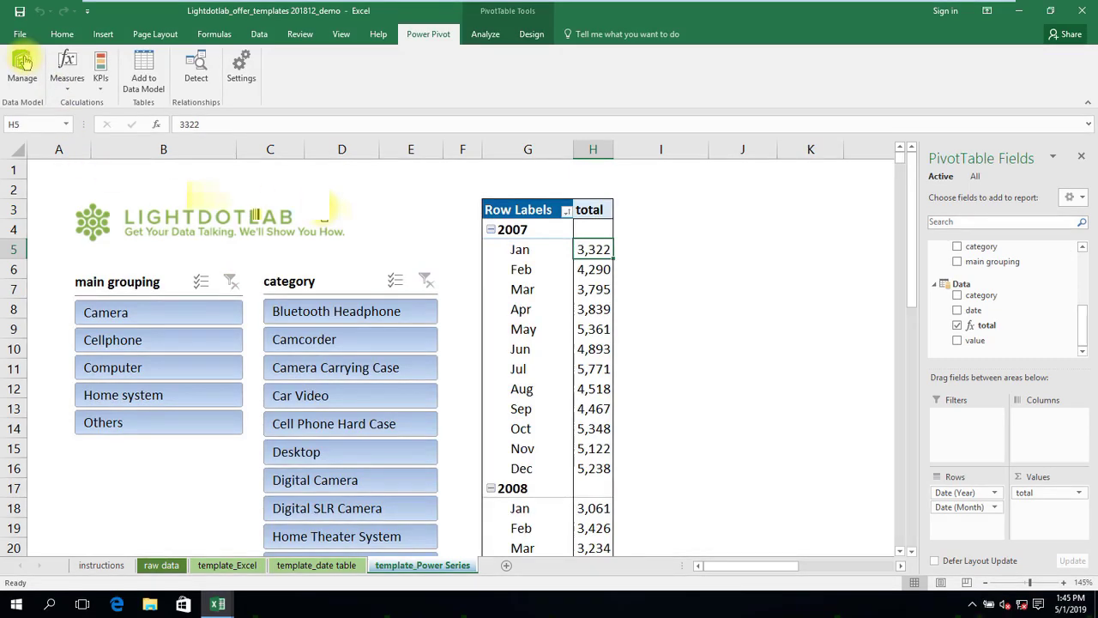
In the data model's Data table, create the measure total_last year:=CALCULATE([total],SAMEPERIODLASTYEAR('Calendar'[date])) below the total measure.
left_click(23, 62)
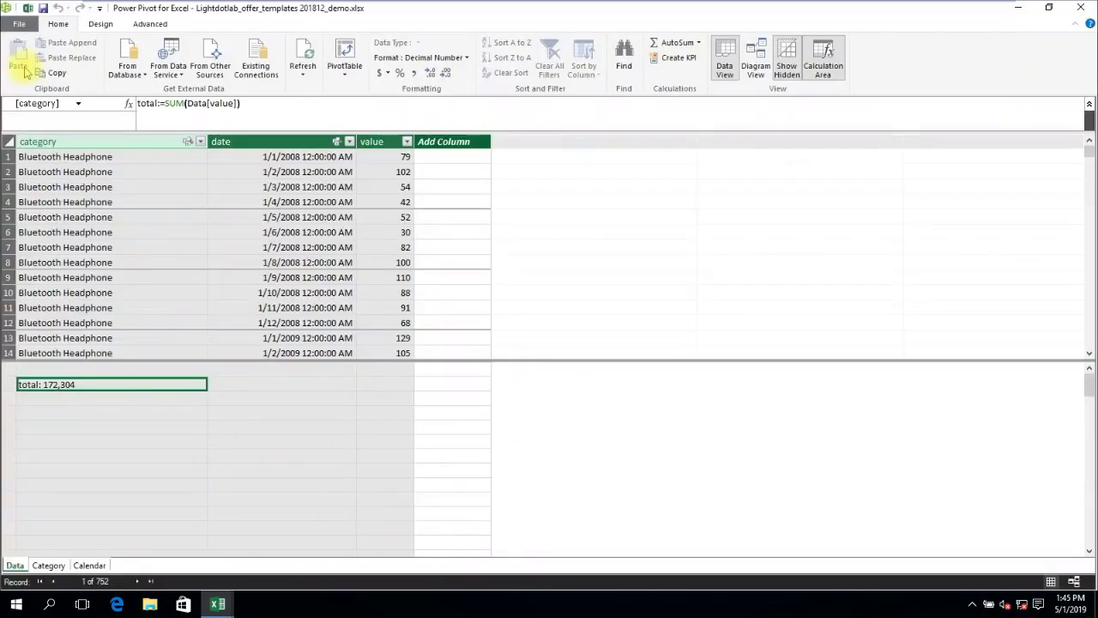
left_click(140, 399)
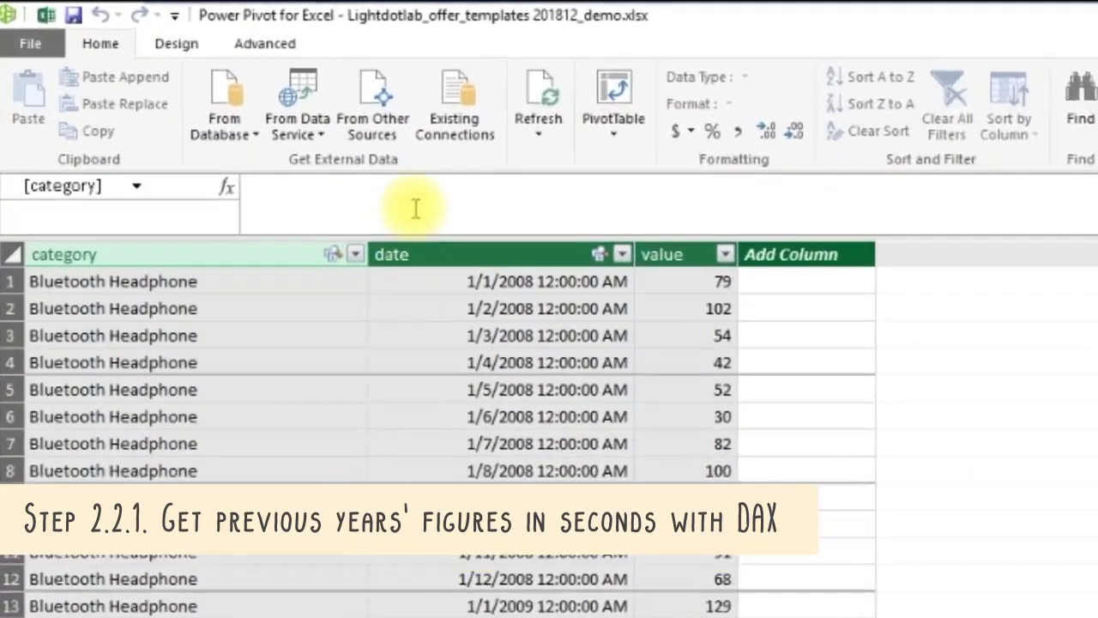
left_click(234, 116)
type("total_las")
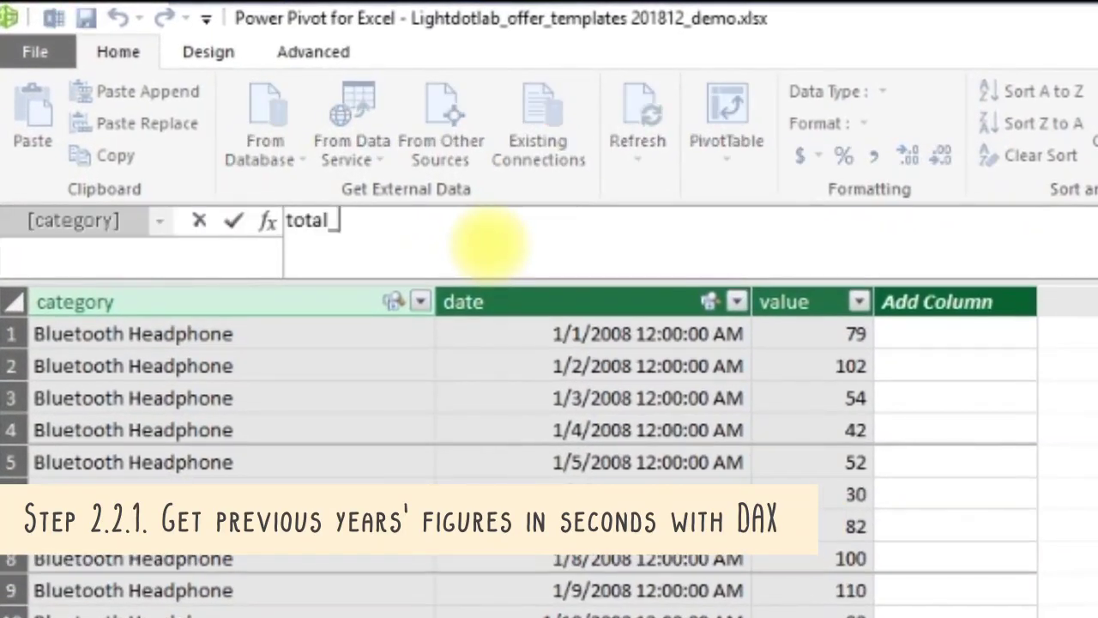
type("t year:=")
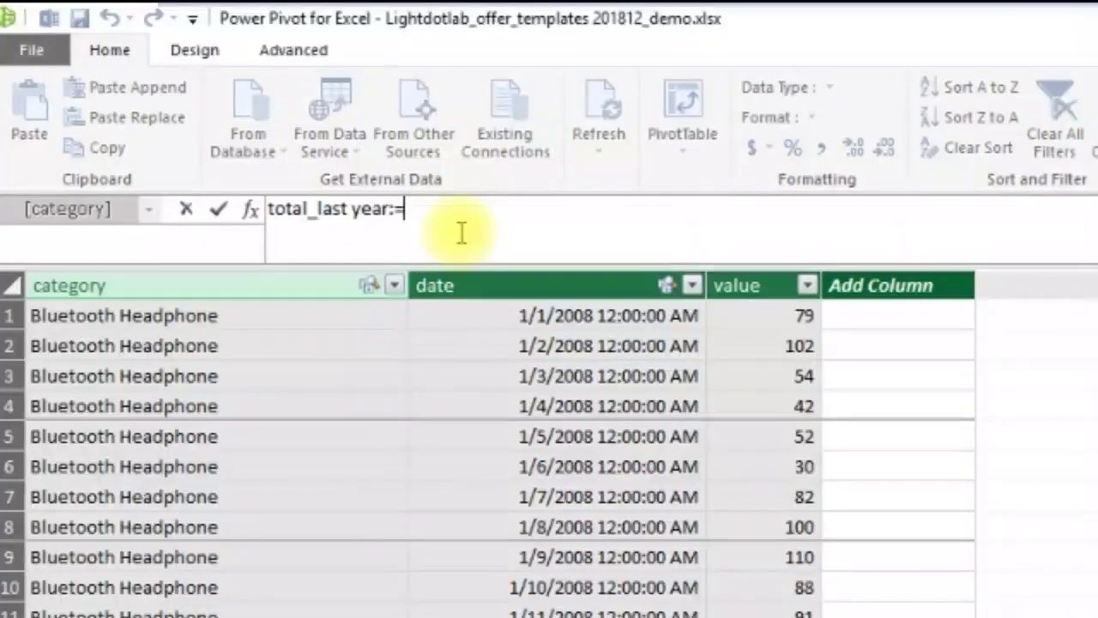
type("cal")
key("Tab")
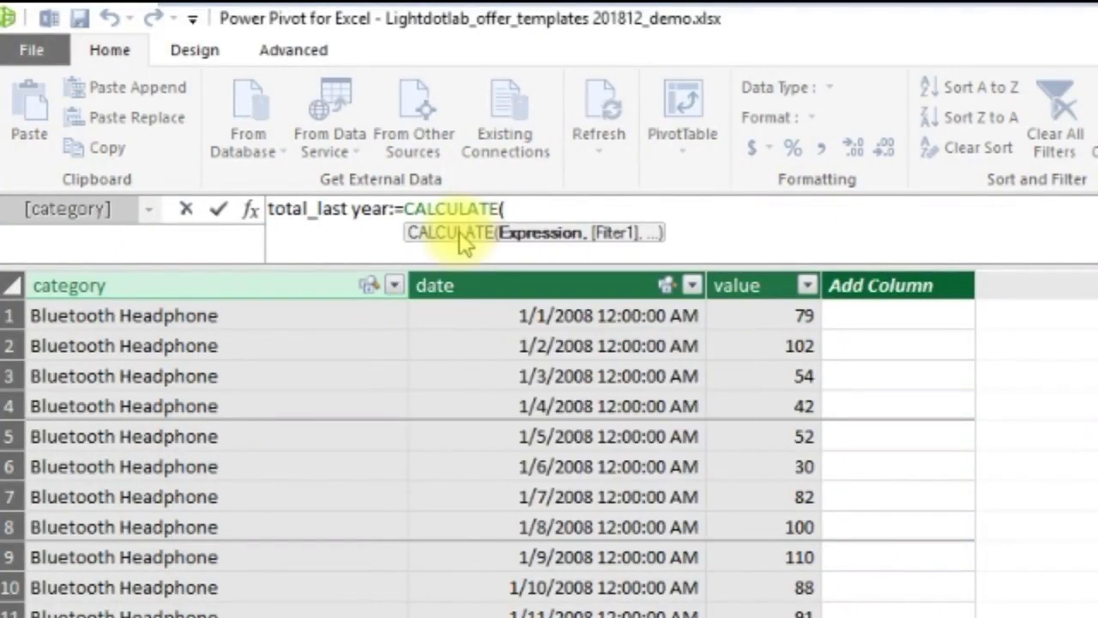
type("[to")
key("Tab")
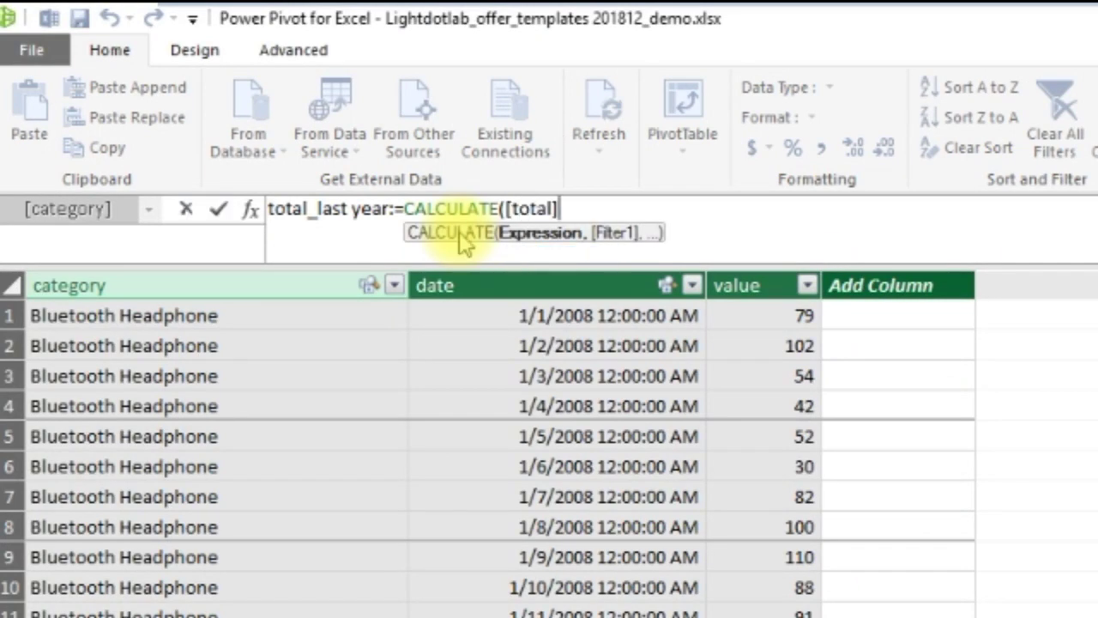
type(",same")
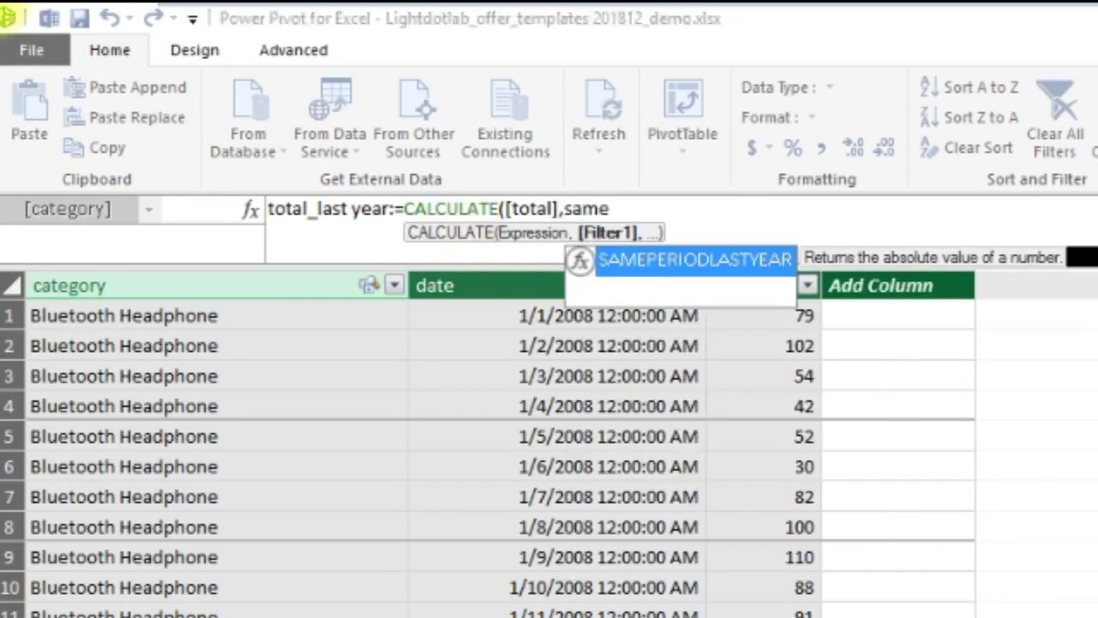
key("Tab")
type("calenda")
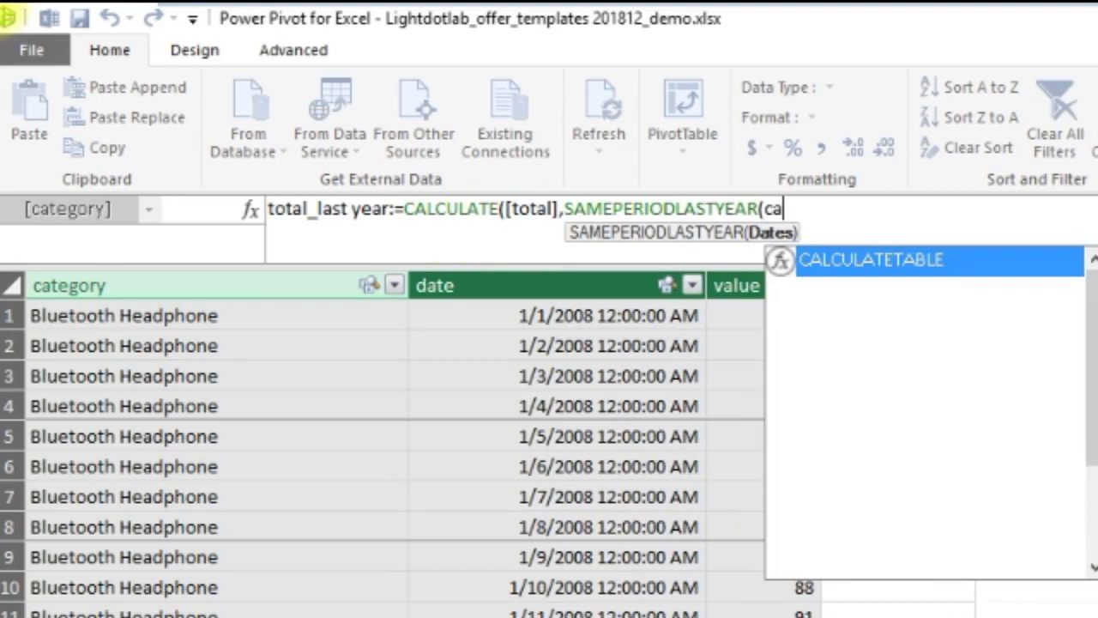
key("Down")
key("Down")
key("Tab")
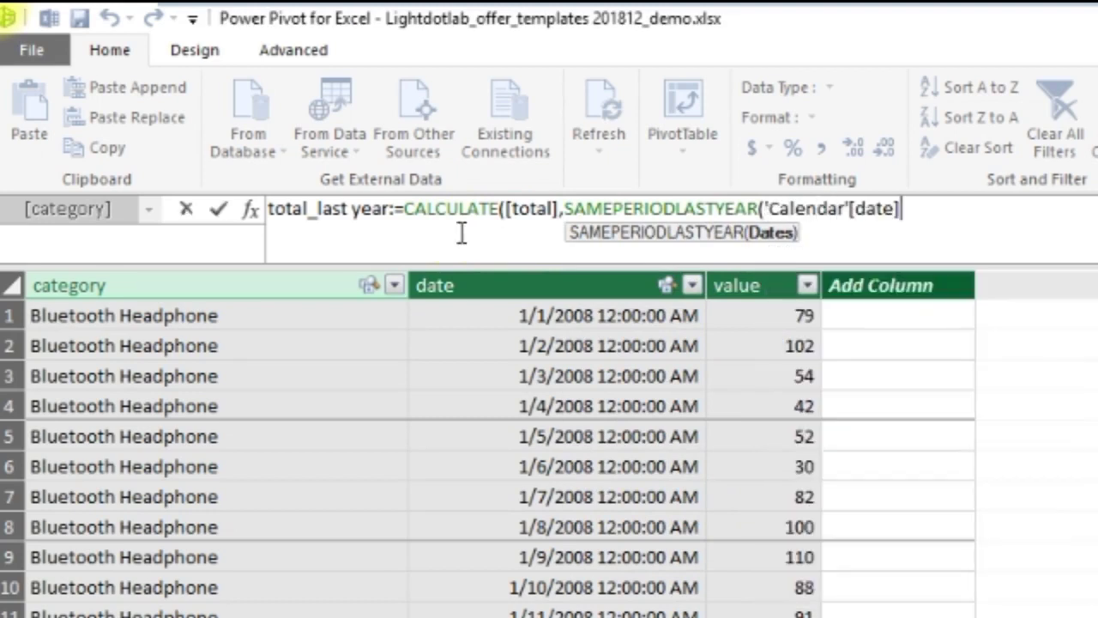
type("))")
key("Return")
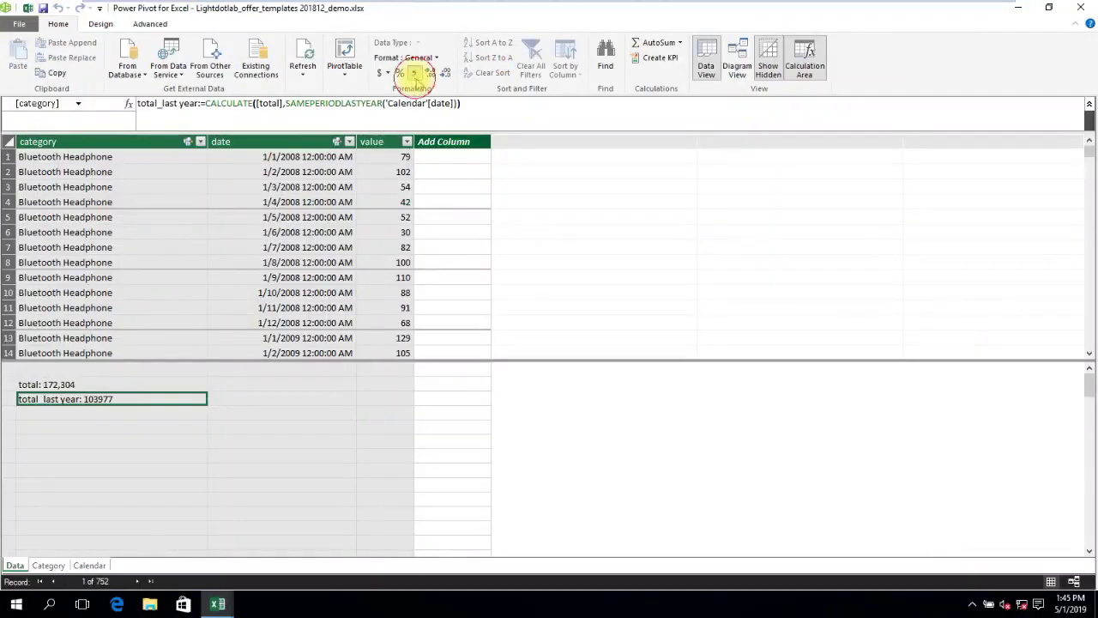
Format the total_last year measure with a thousands separator and no decimal places.
left_click(883, 148)
left_click(445, 73)
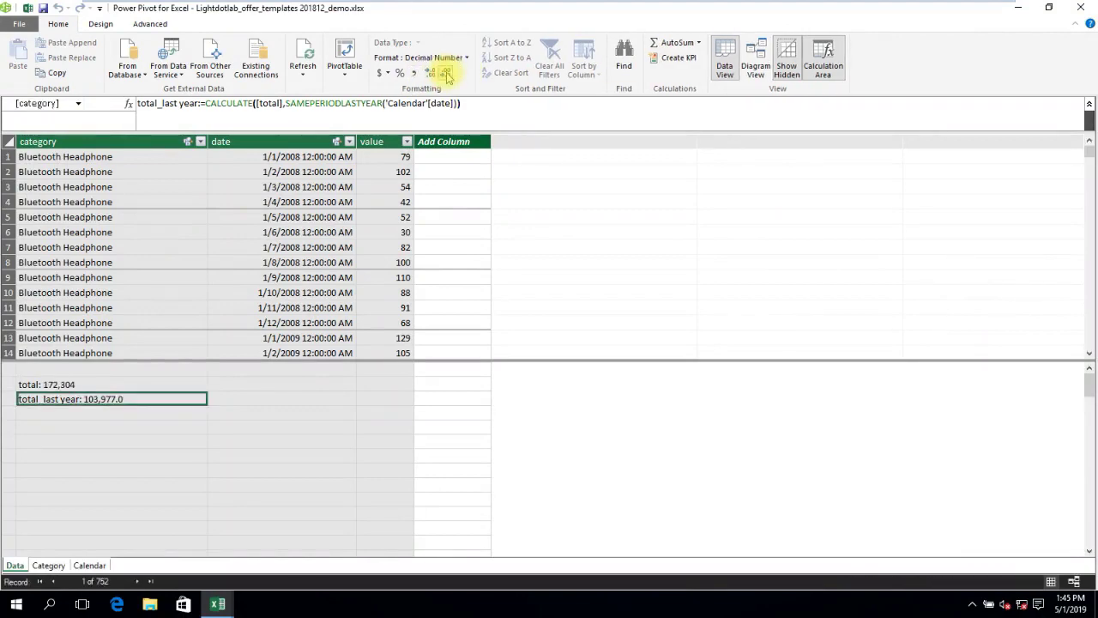
left_click(446, 73)
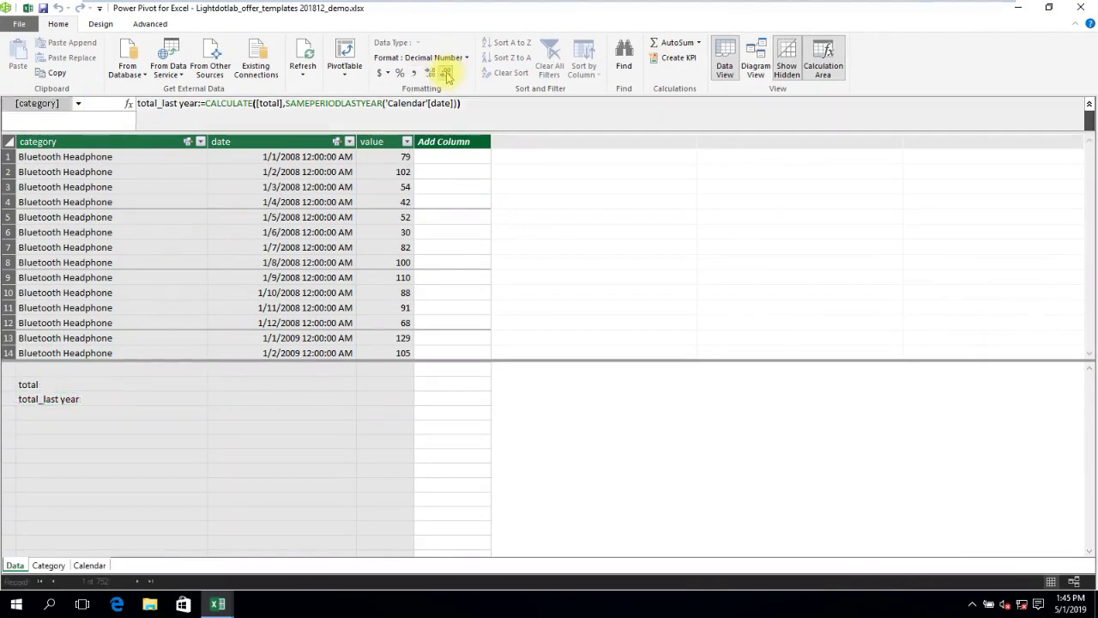
Back in the workbook, add total_last year to the PivotTable values and compare its January 2008 figure with the January 2007 total.
left_click(1021, 7)
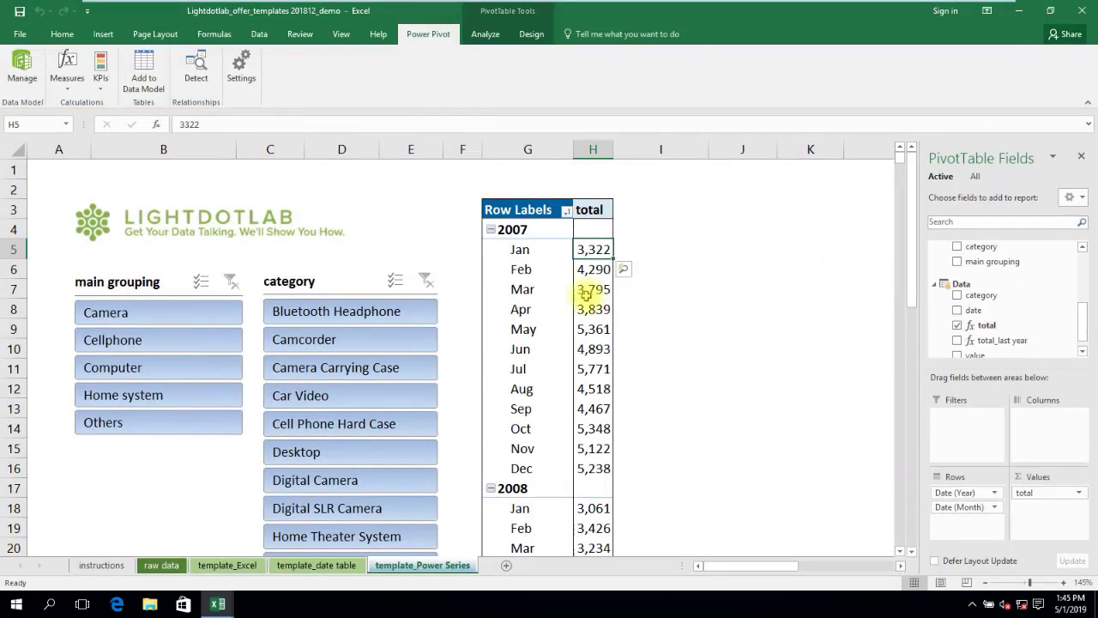
left_click_drag(996, 340, 1051, 525)
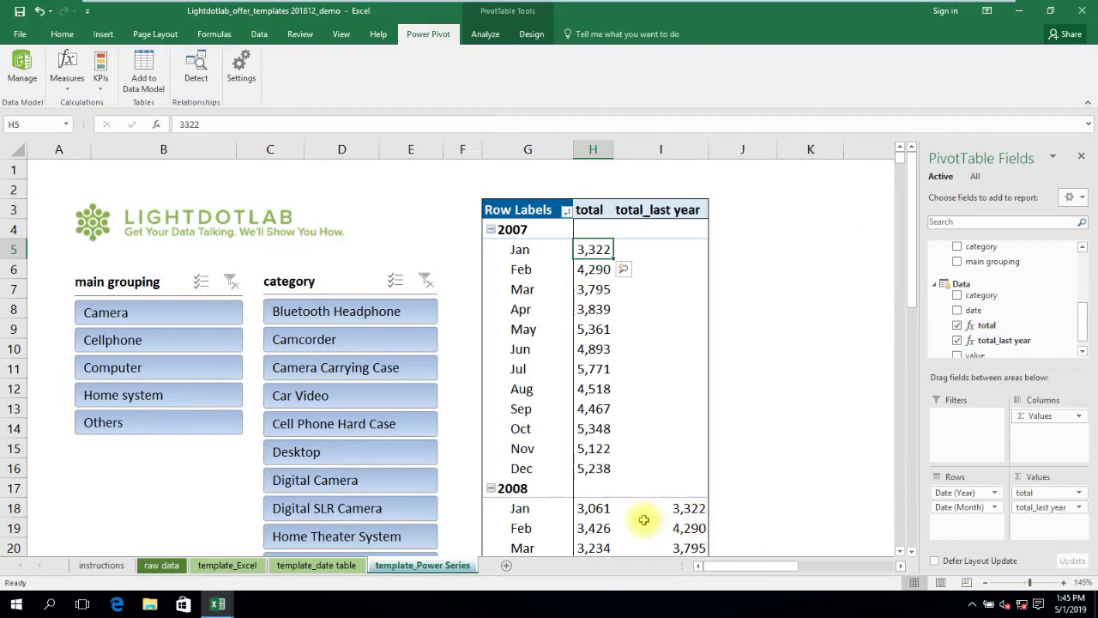
left_click(683, 508)
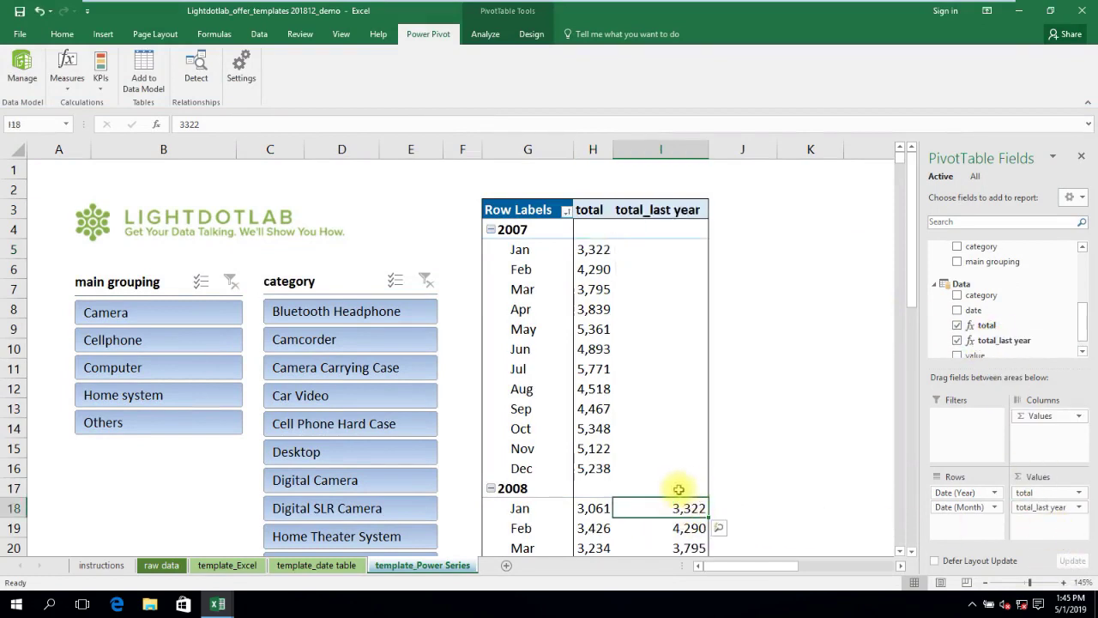
left_click(606, 249)
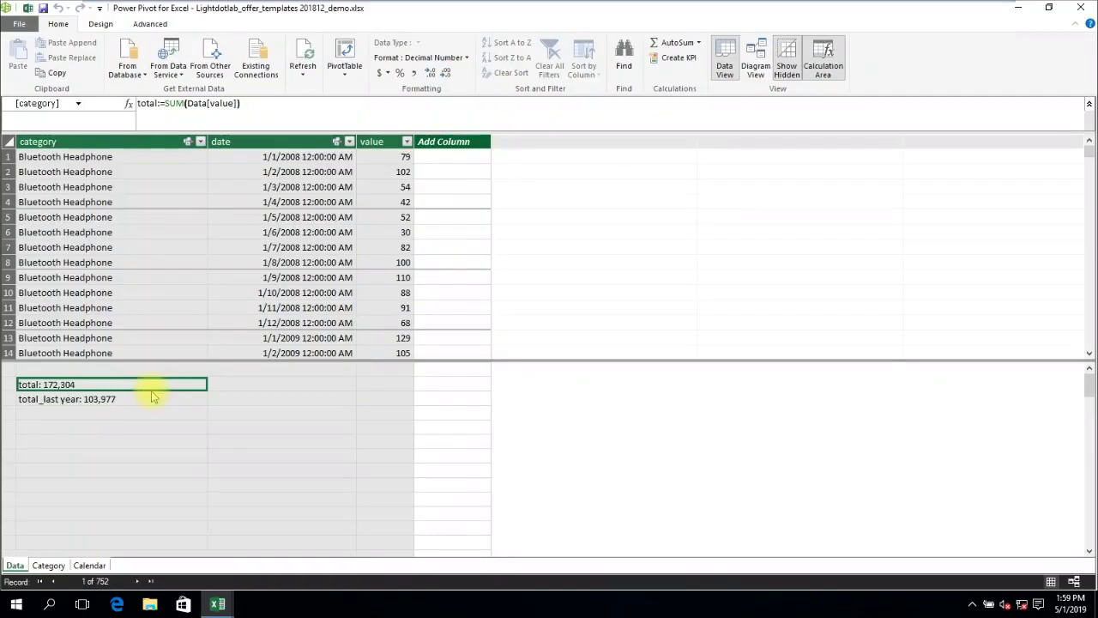
Below total_last year in the Data table, create the measure total_YOY:=DIVIDE([total],[total_last year])-1 and format it as a percentage.
left_click(148, 400)
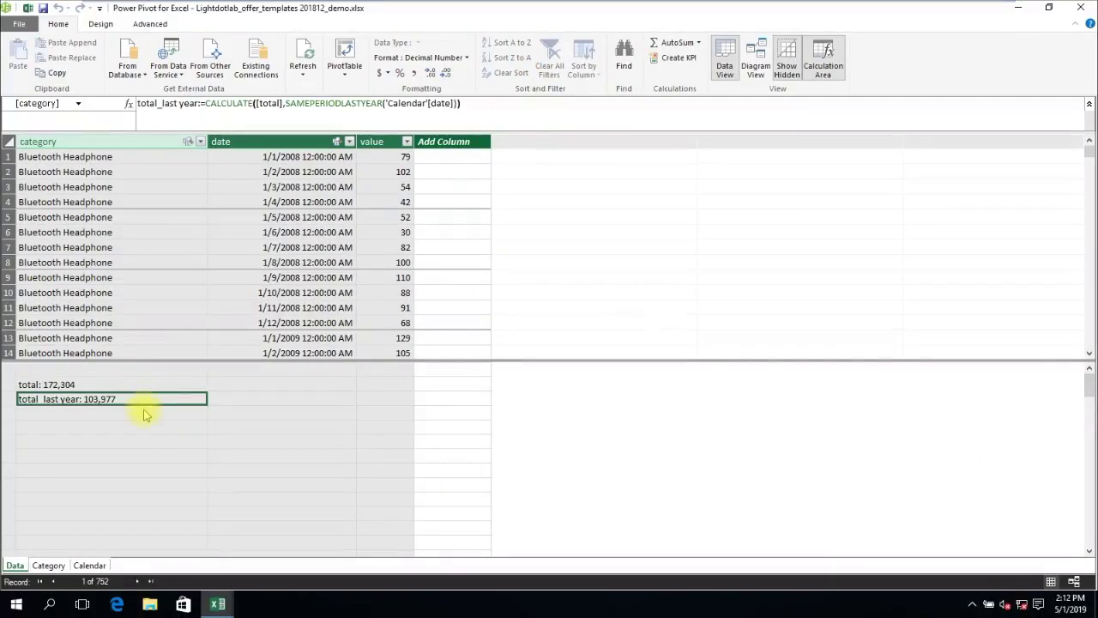
left_click(144, 412)
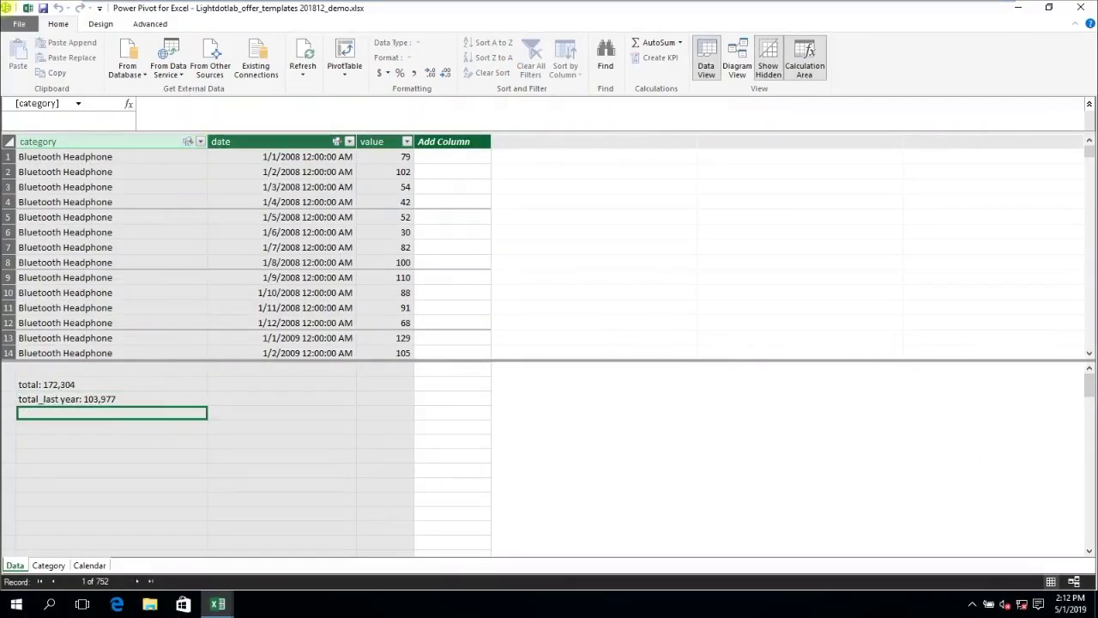
type("total_YOY:=")
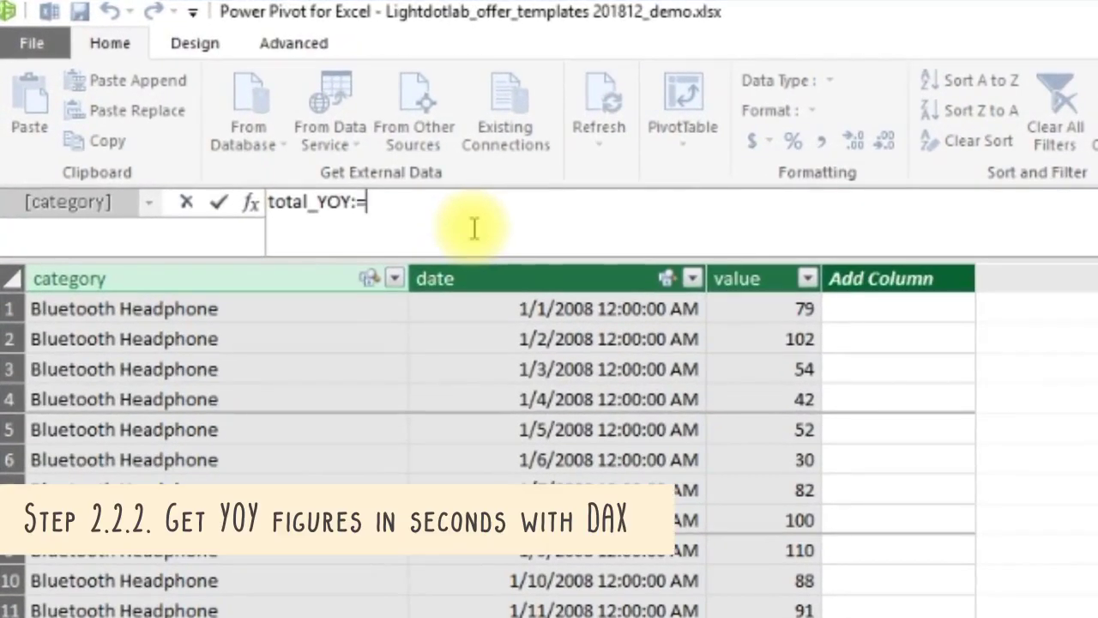
type("divi")
key("Tab")
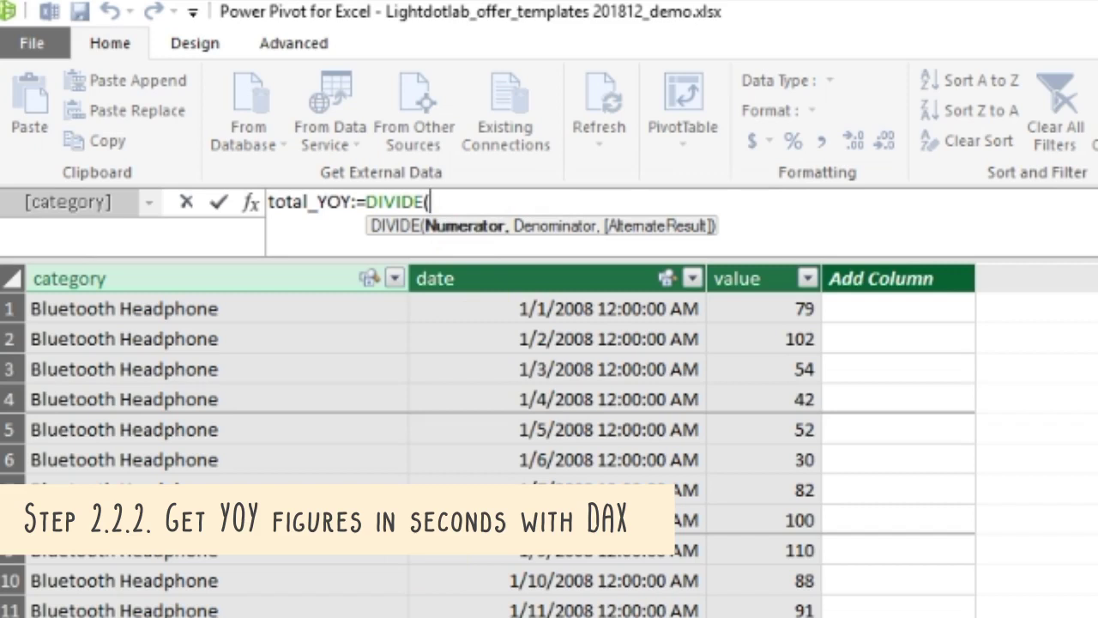
type("[total],")
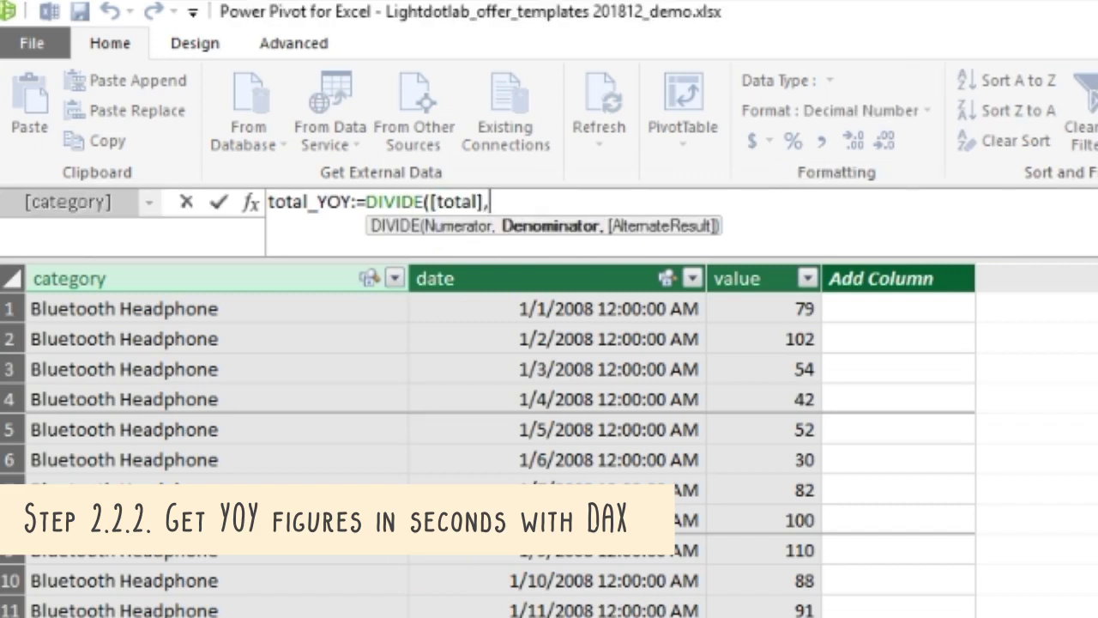
type("[total_last year]")
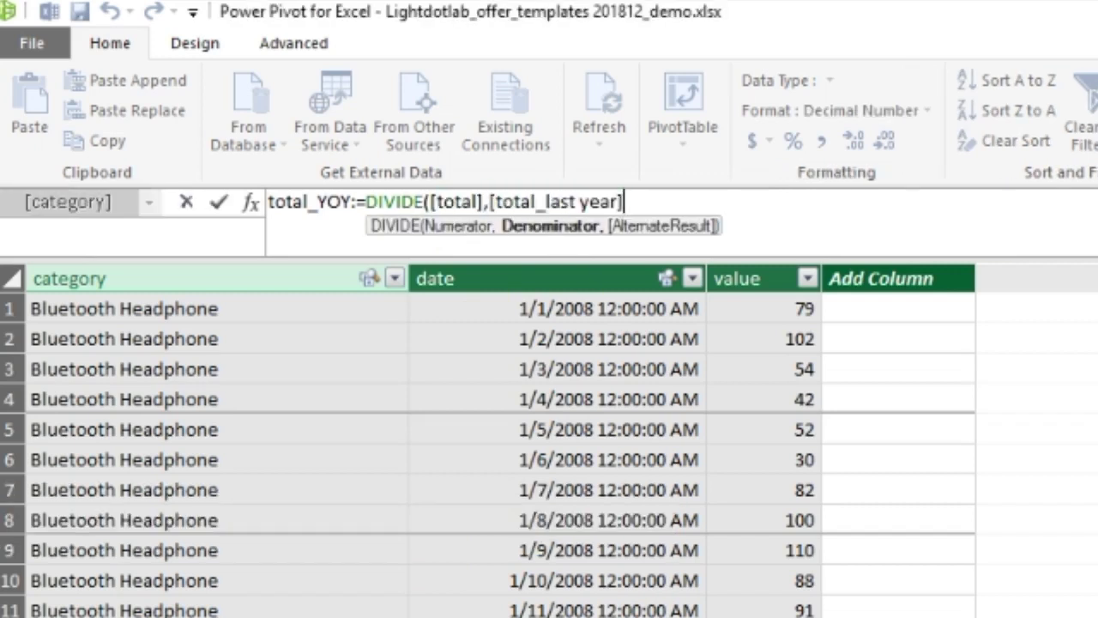
type(")")
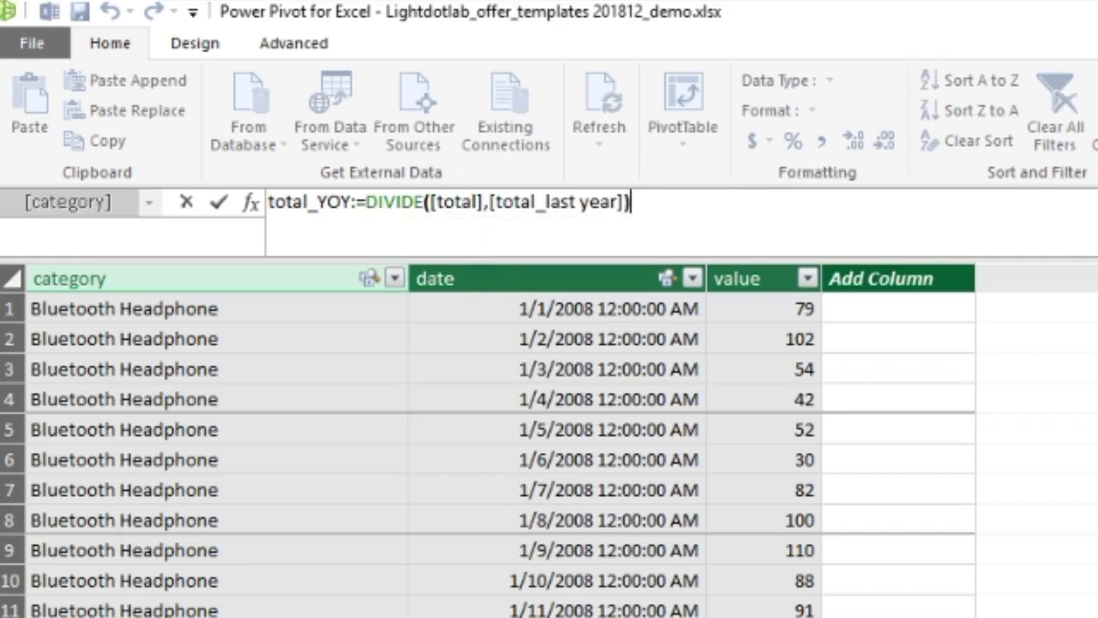
type("-1")
key("Return")
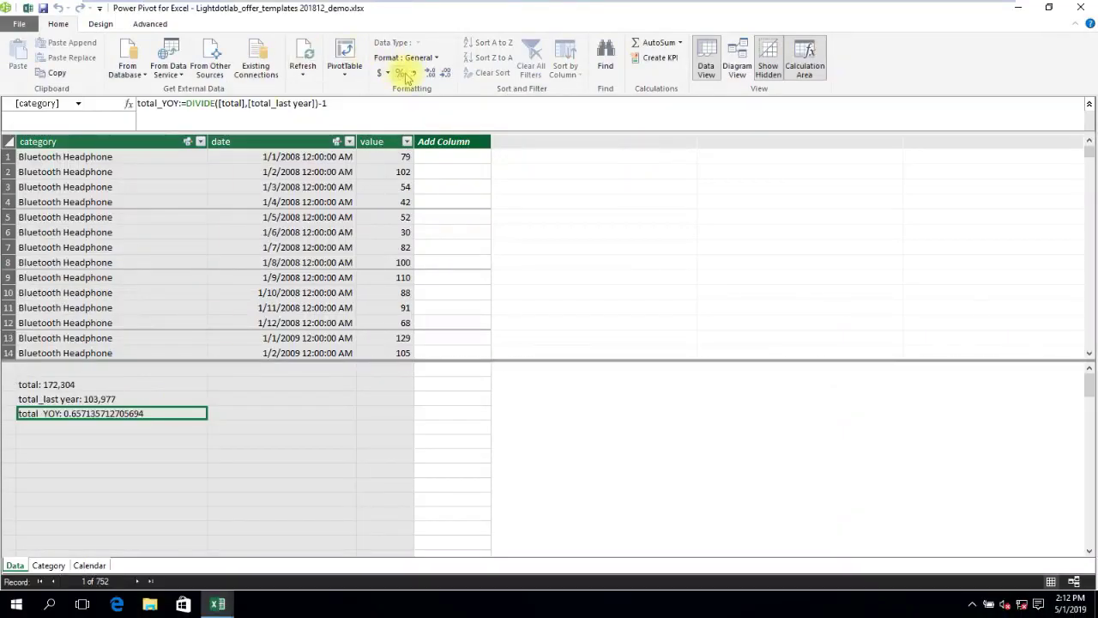
left_click(793, 141)
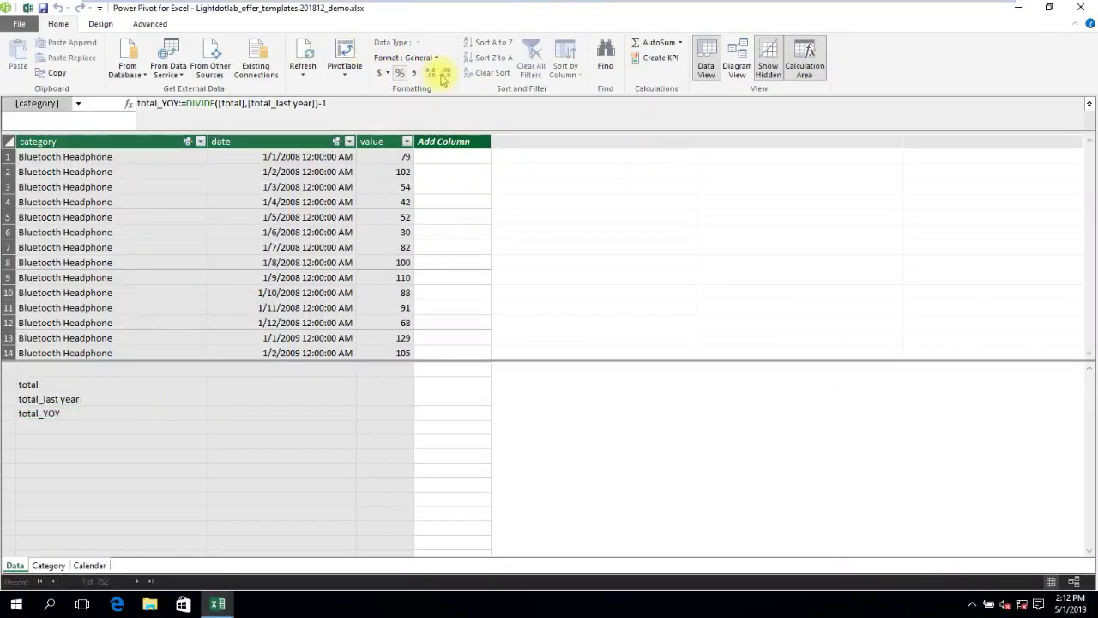
Return to the workbook and add the total_YOY measure to the PivotTable values below total_last year.
key("alt+Tab")
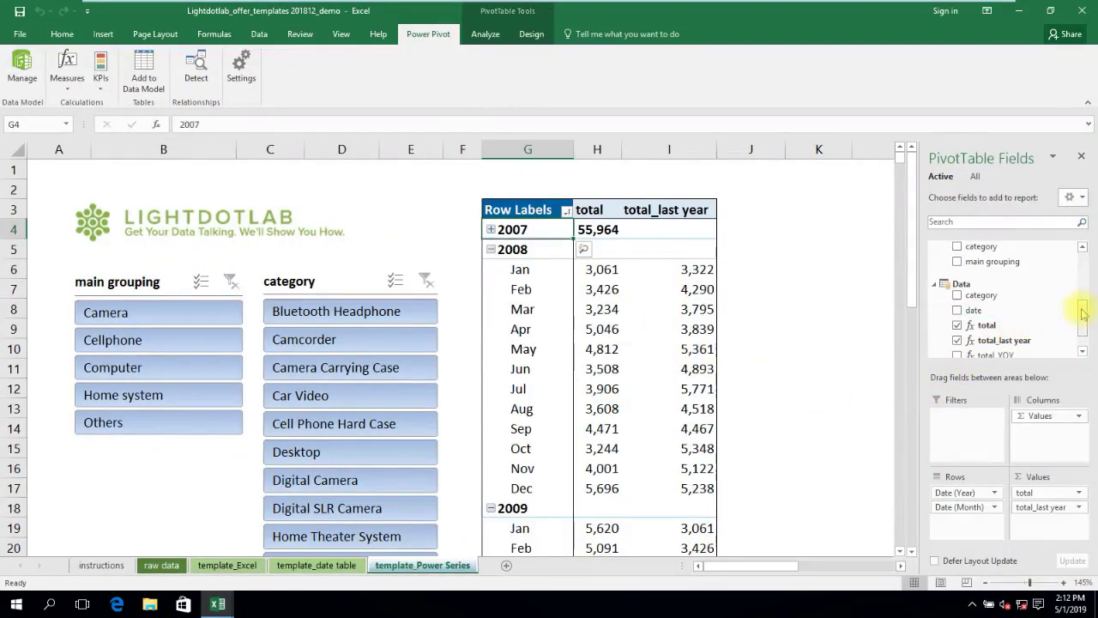
scroll(1082, 330, "down", 2)
left_click_drag(996, 325, 1030, 522)
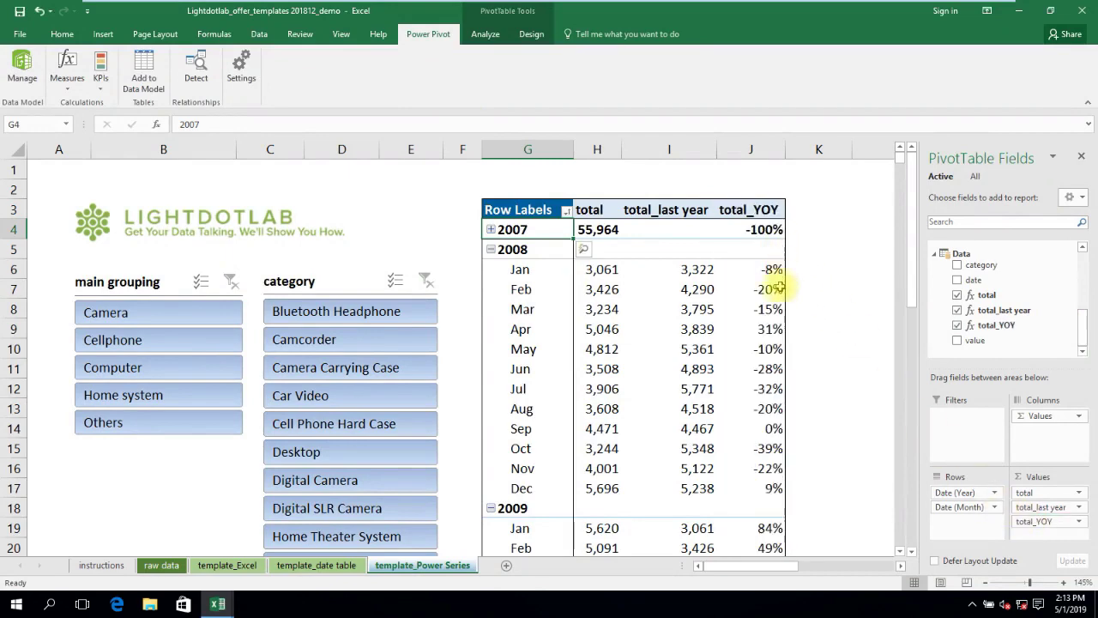
mouse_move(777, 321)
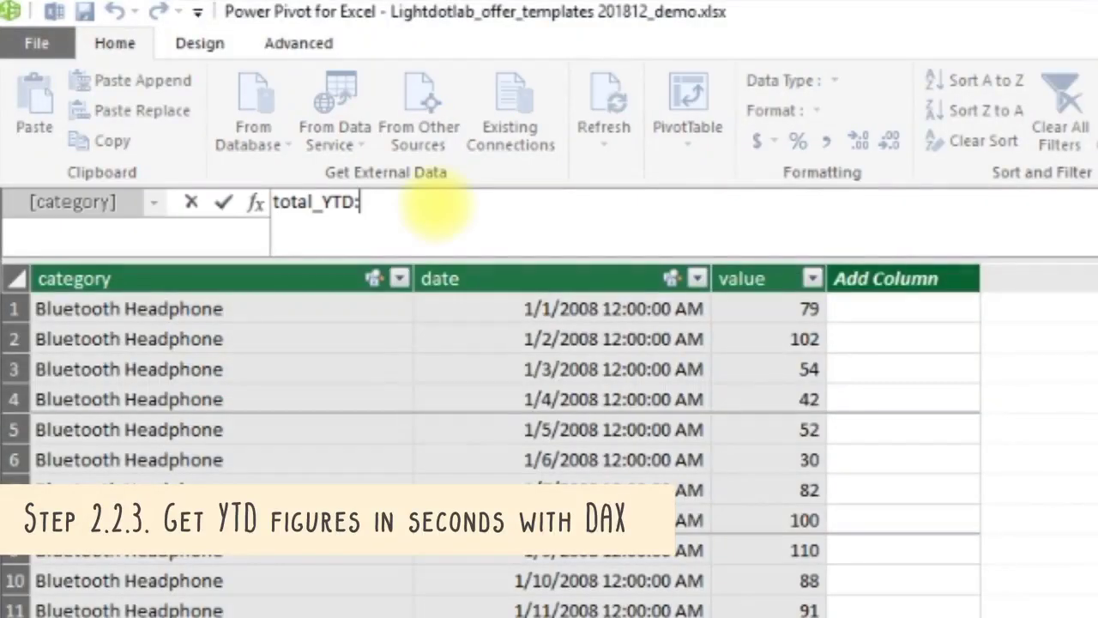
In the Data table's calculation area, create the measure total_YTD:=CALCULATE([total],DATESYTD('Calendar'[date])).
type("=")
type("ca")
key("Tab")
type("[to")
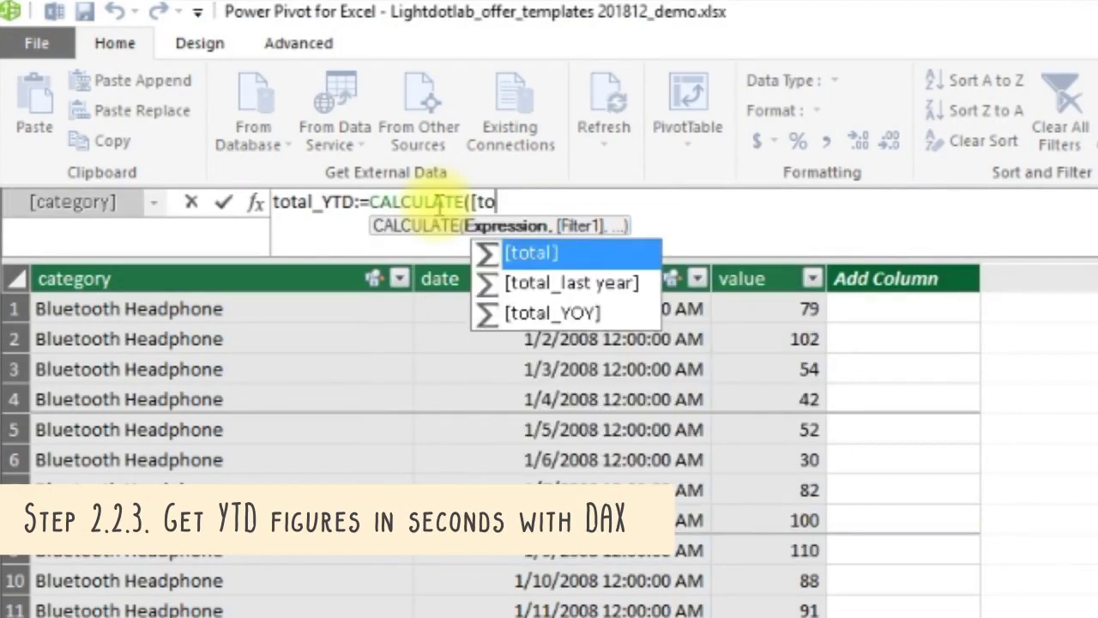
key("Tab")
type(",dat")
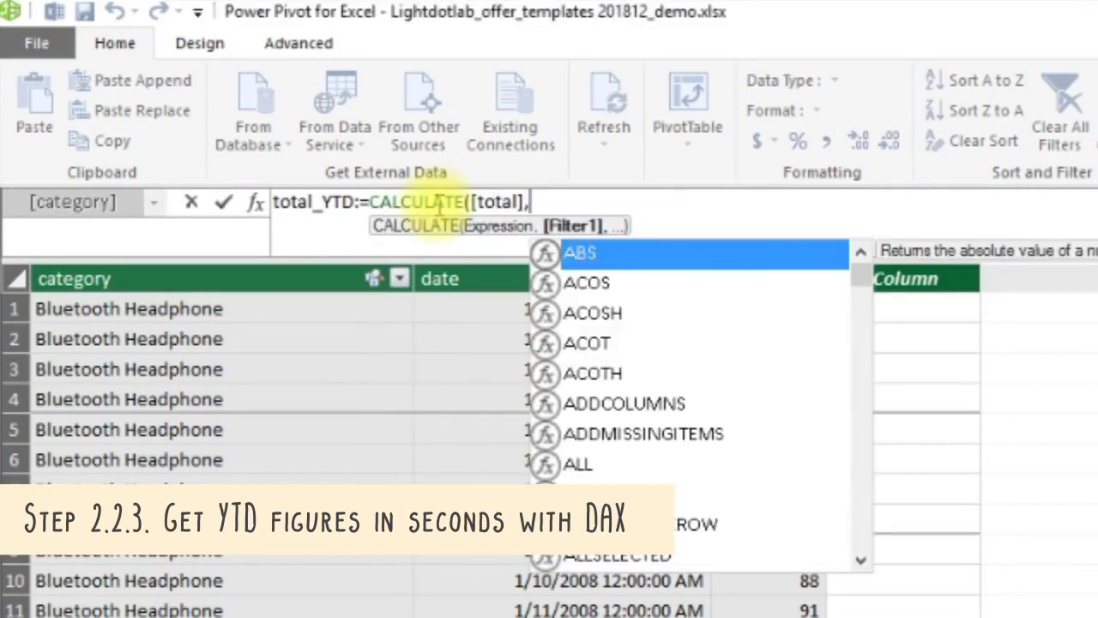
type("es")
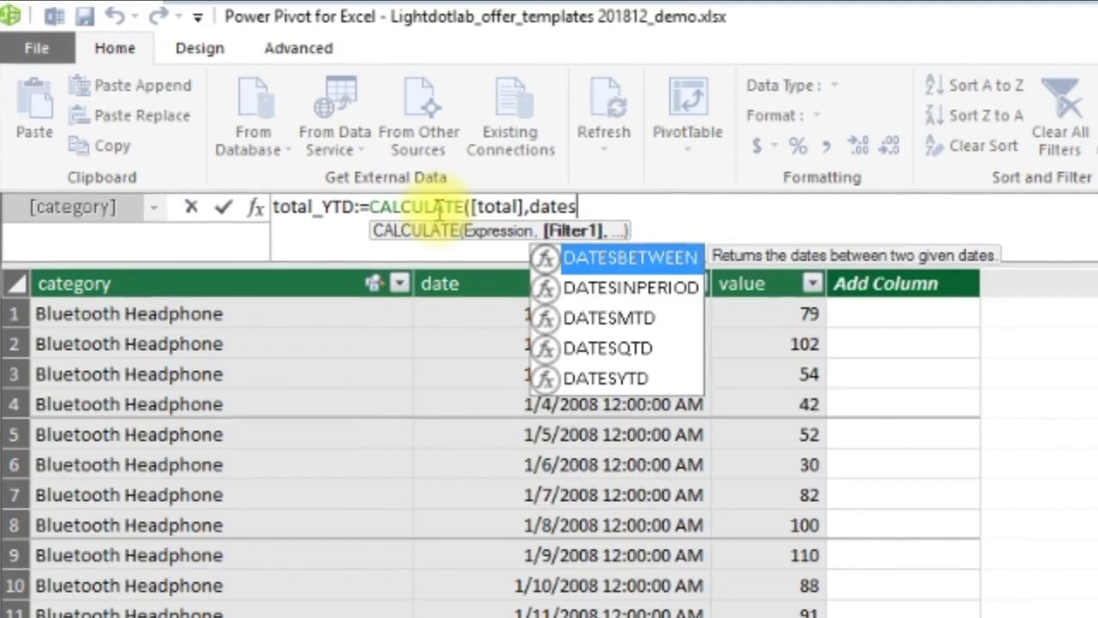
type("t")
key("BackSpace")
type("y")
key("Tab")
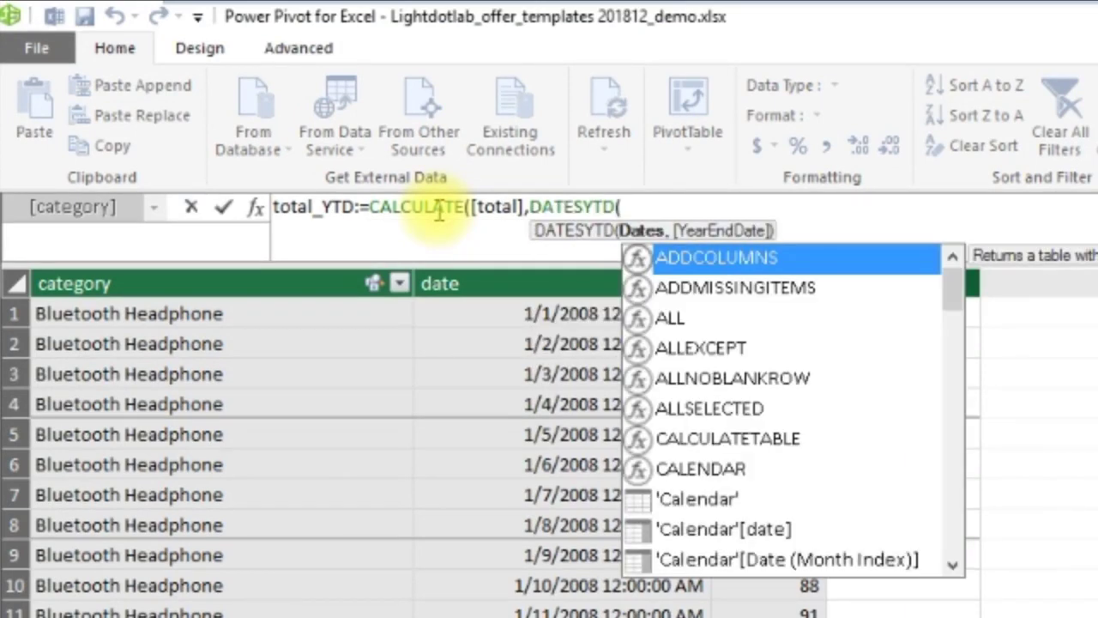
type("cale")
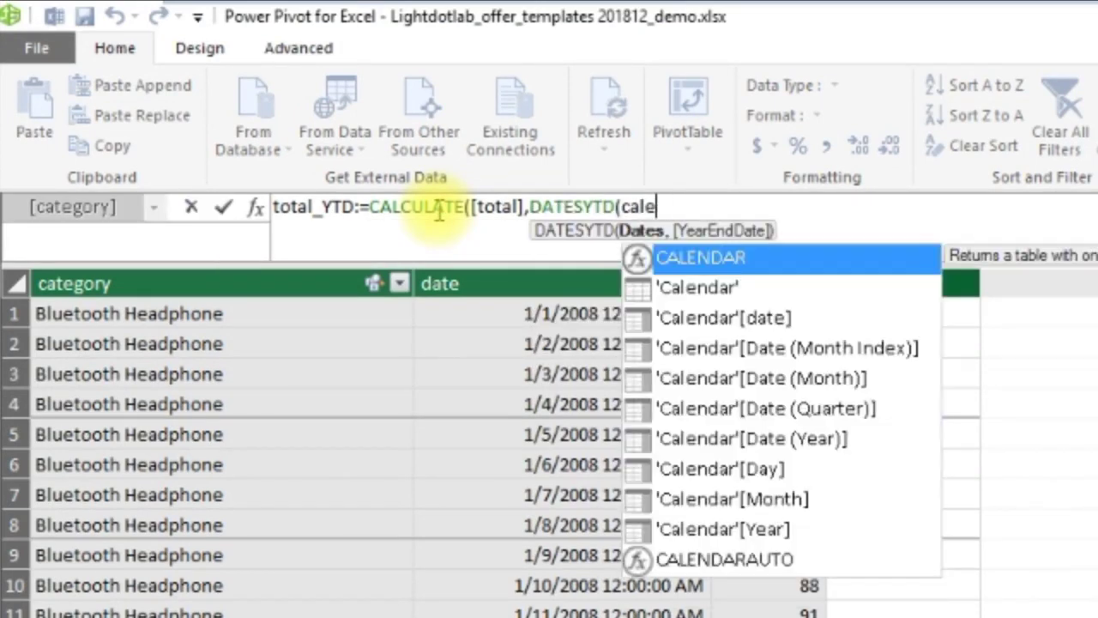
key("Down")
key("Down")
key("BackSpace")
type("))")
key("Return")
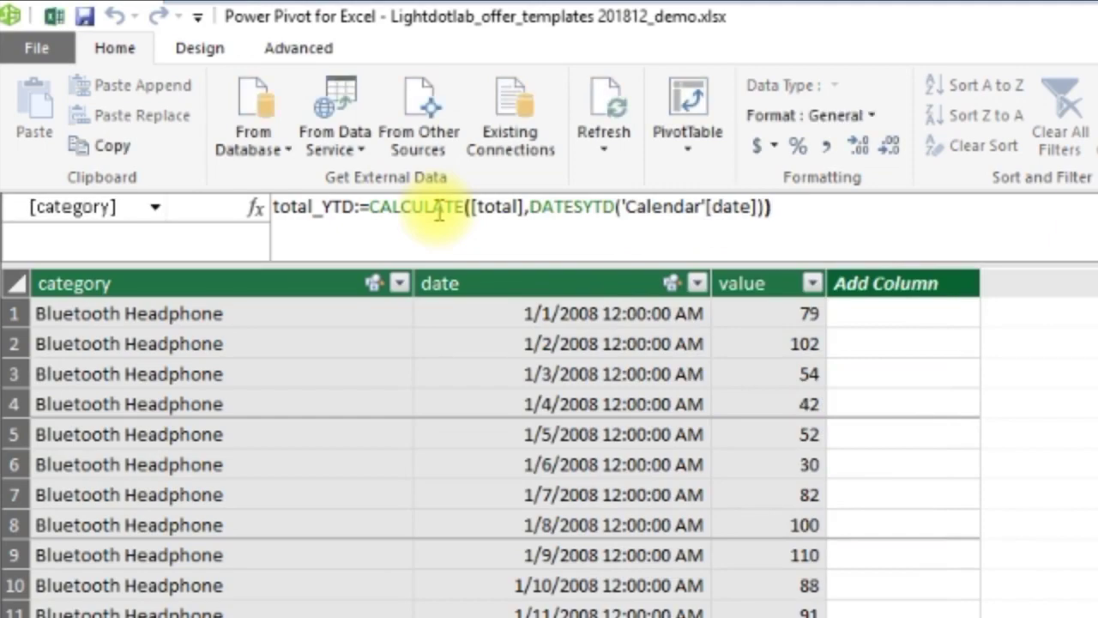
Format the total_YTD measure with a thousands separator and no decimals.
left_click(411, 74)
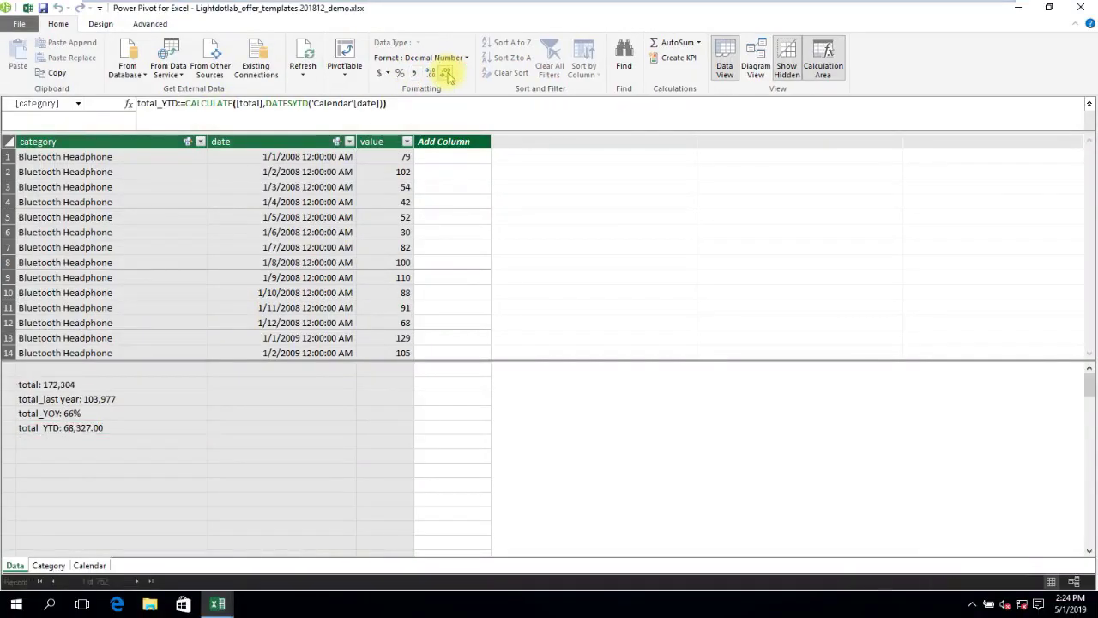
Below total_YTD, create the measure total_YTD_last year:=CALCULATE([total_YTD],SAMEPERIODLASTYEAR('Calendar'[date])) and format it with a thousands separator and no decimals.
left_click(115, 442)
left_click(213, 122)
type("t")
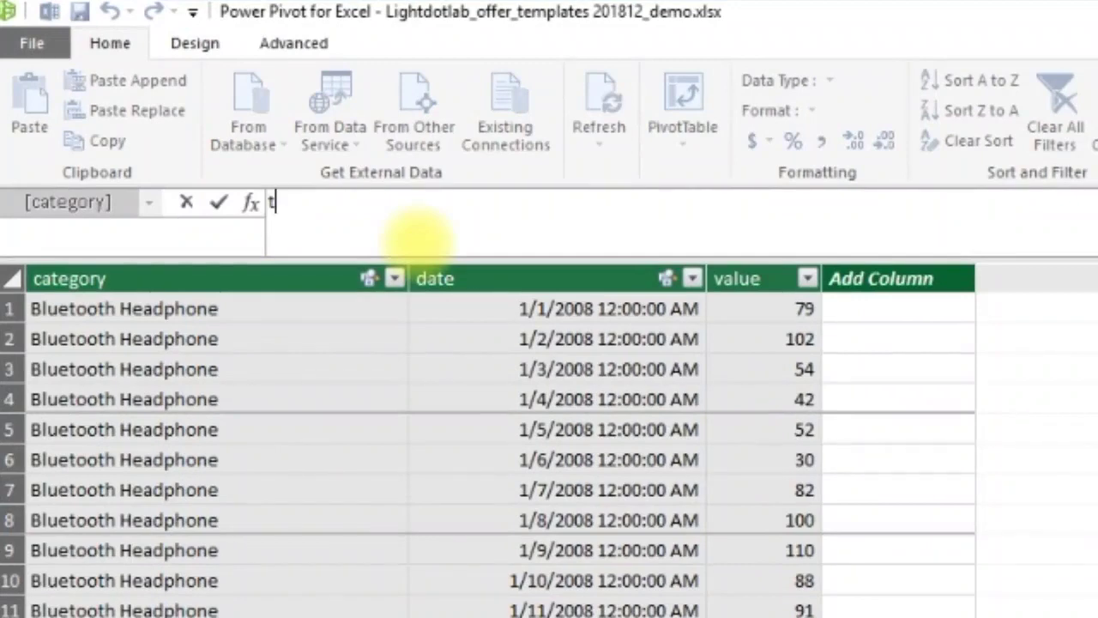
type("otal_YTD_Last")
key("BackSpace")
key("BackSpace")
key("BackSpace")
key("BackSpace")
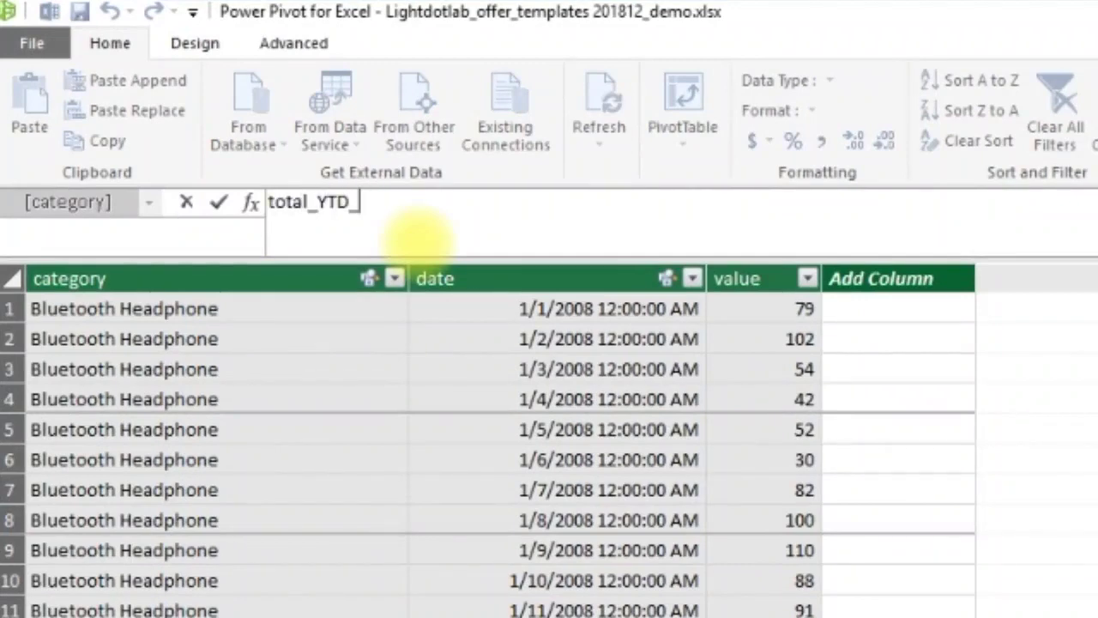
type("last year:=c")
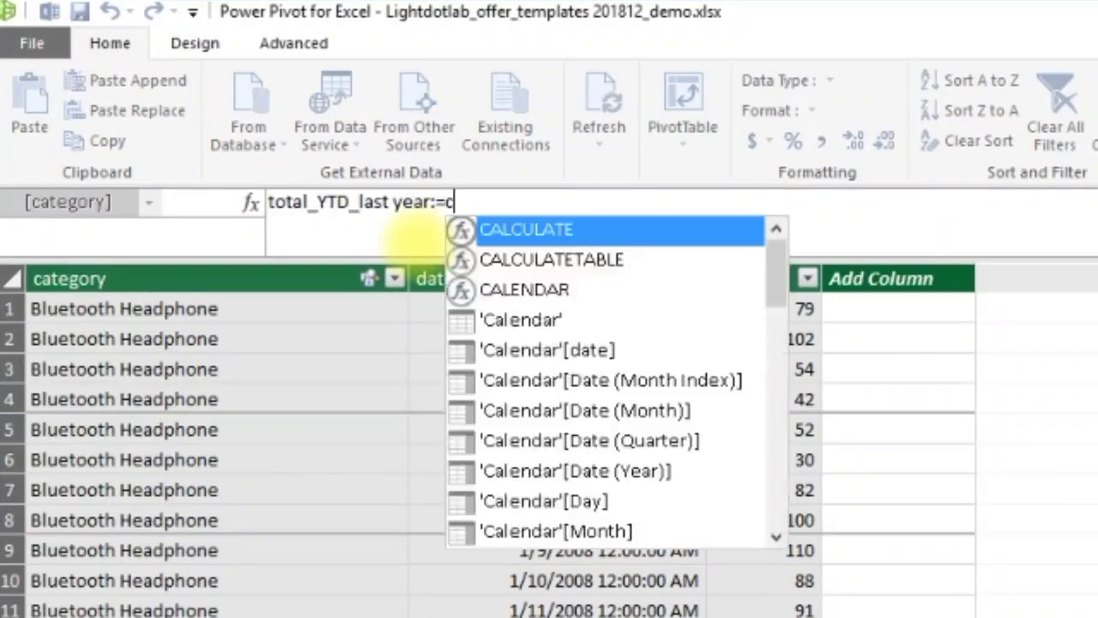
key("Tab")
type("[total_YTD],samep")
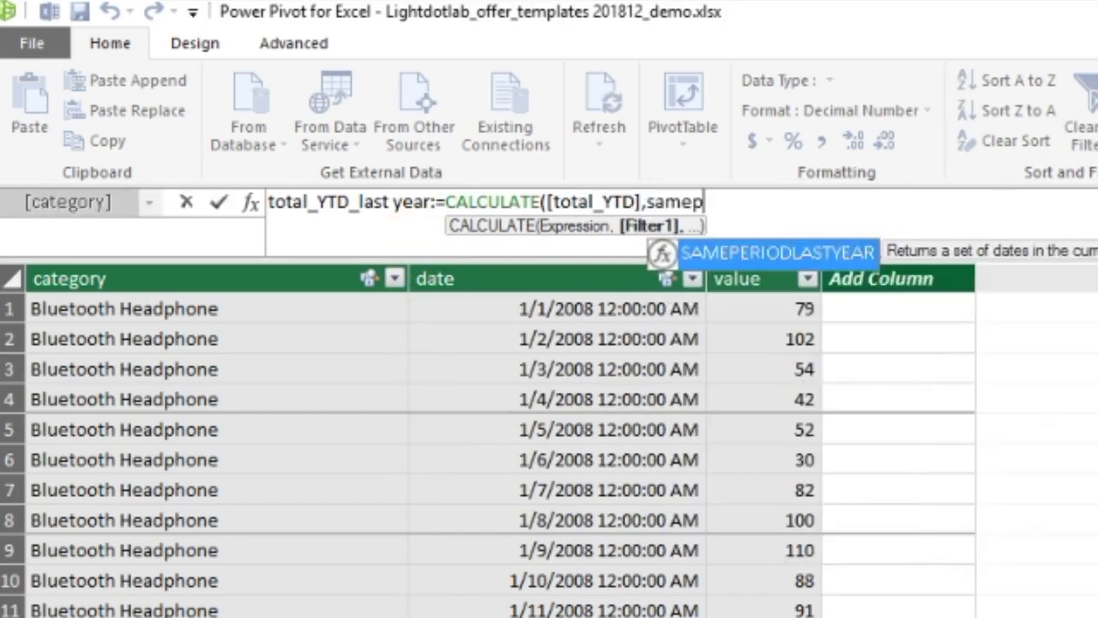
key("Tab")
type("calen")
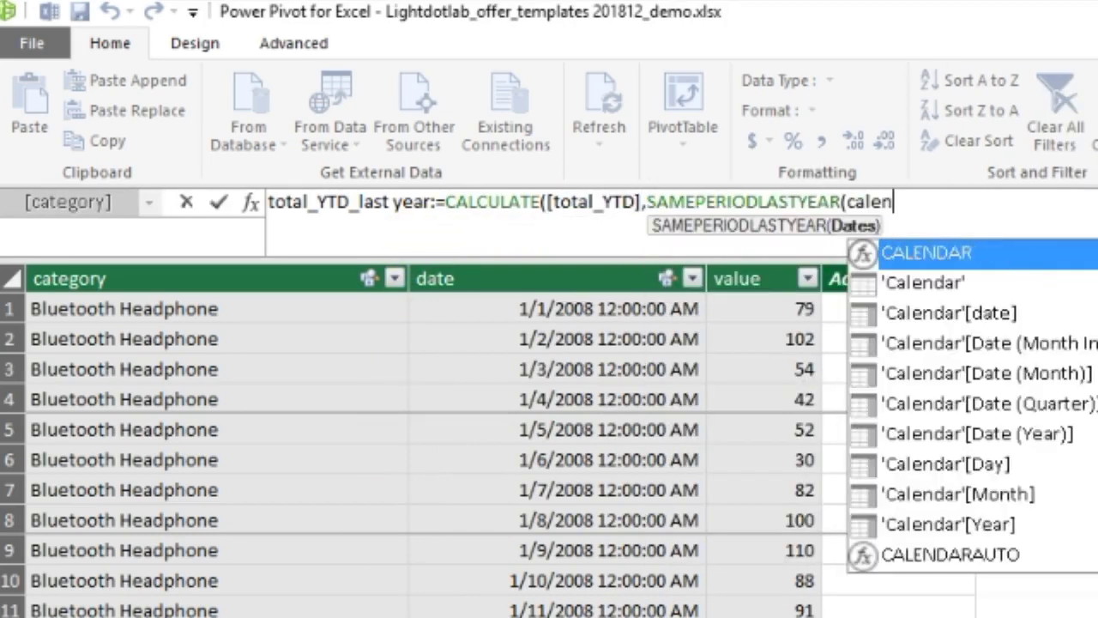
double_click(918, 314)
type("))")
key("Return")
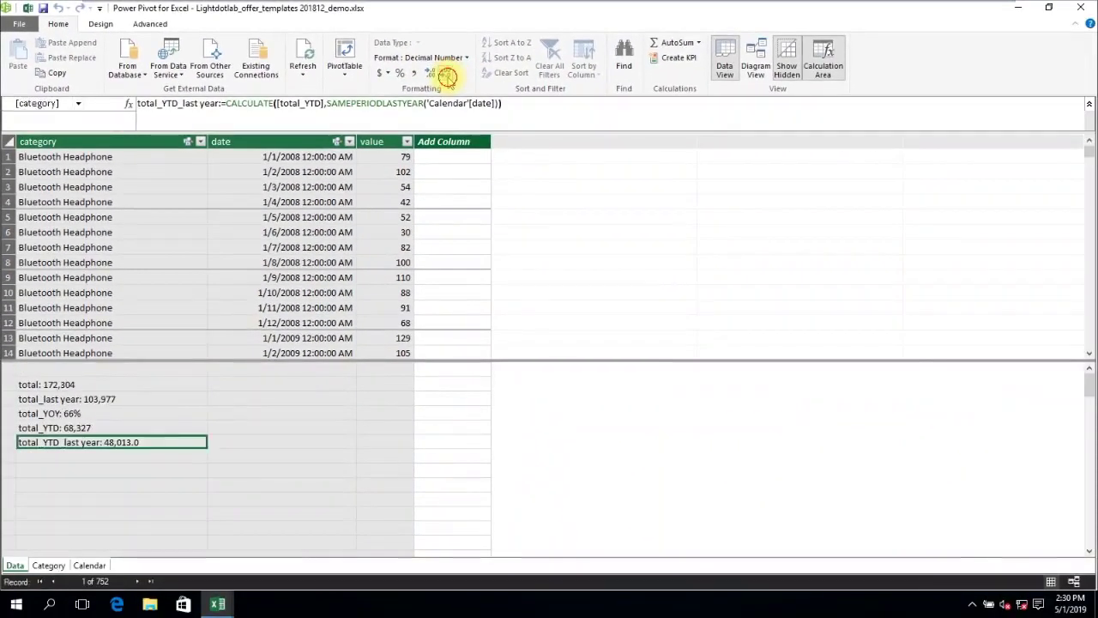
Back in the workbook, replace total_YOY in the PivotTable values with total_YTD and total_YTD_last year.
key("alt+Tab")
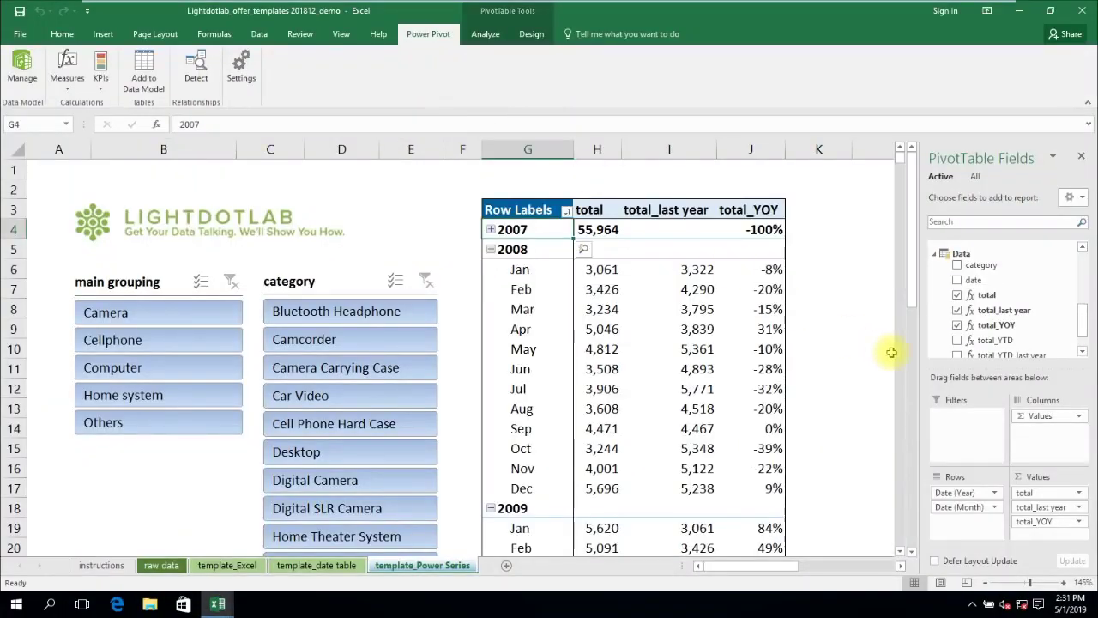
scroll(1046, 329, "down", 2)
left_click(1033, 330)
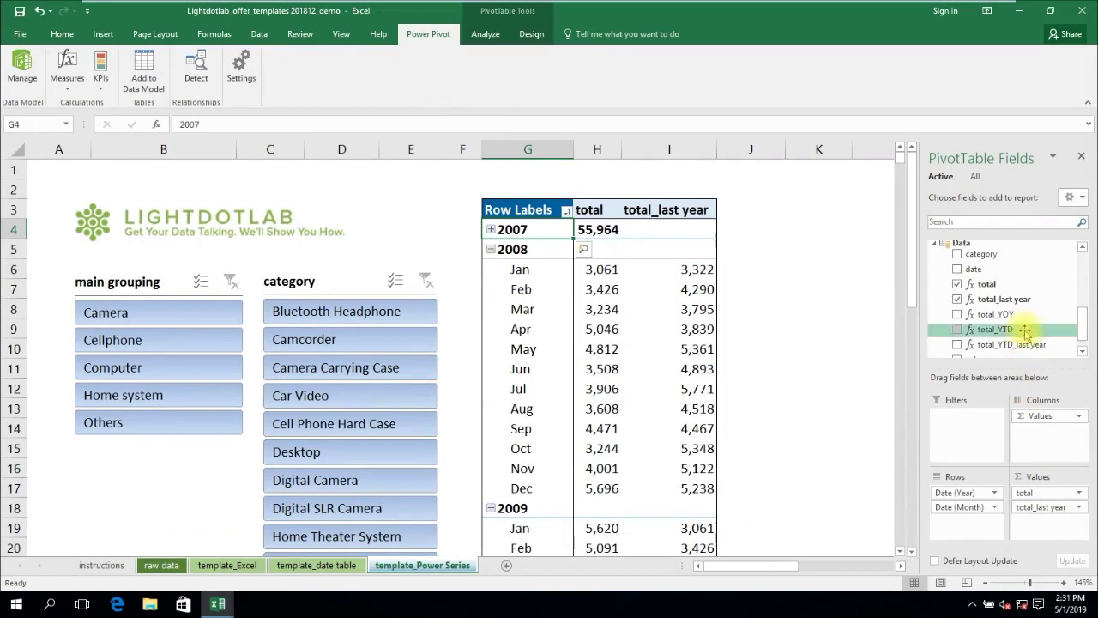
left_click(1028, 346)
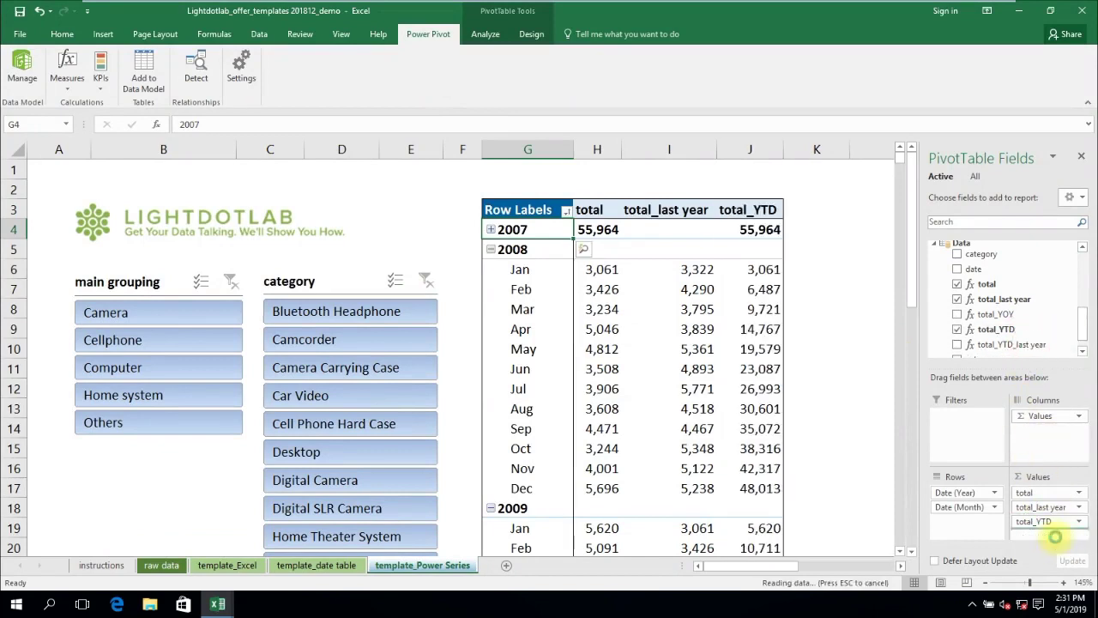
left_click(901, 565)
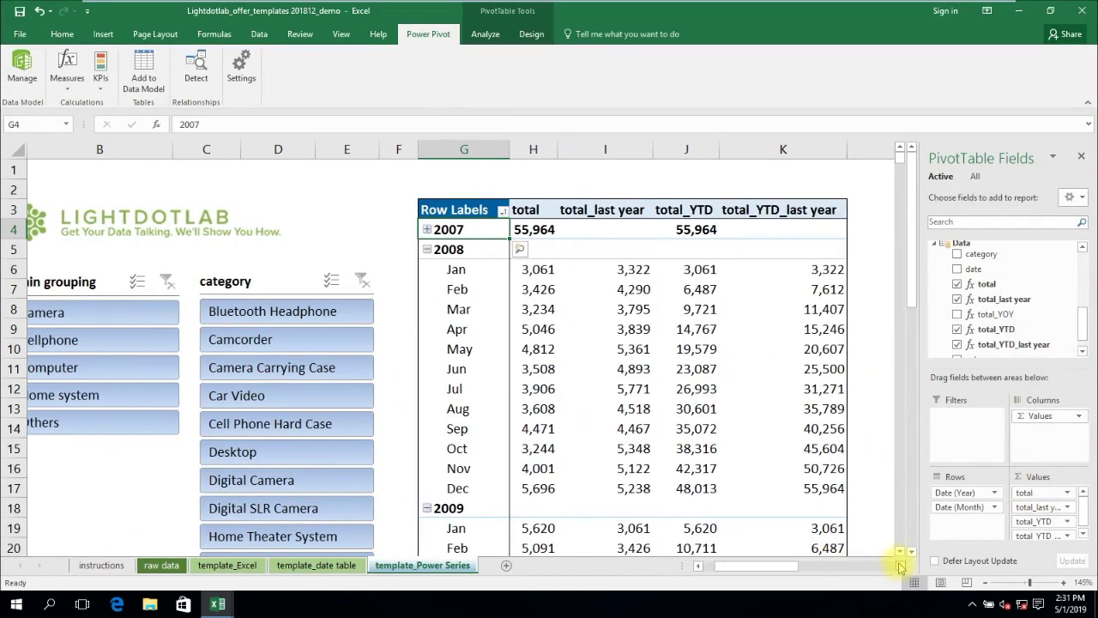
Expand 2007 in the PivotTable and compare its December total_YTD with the December 2008 total_YTD_last year.
left_click(427, 229)
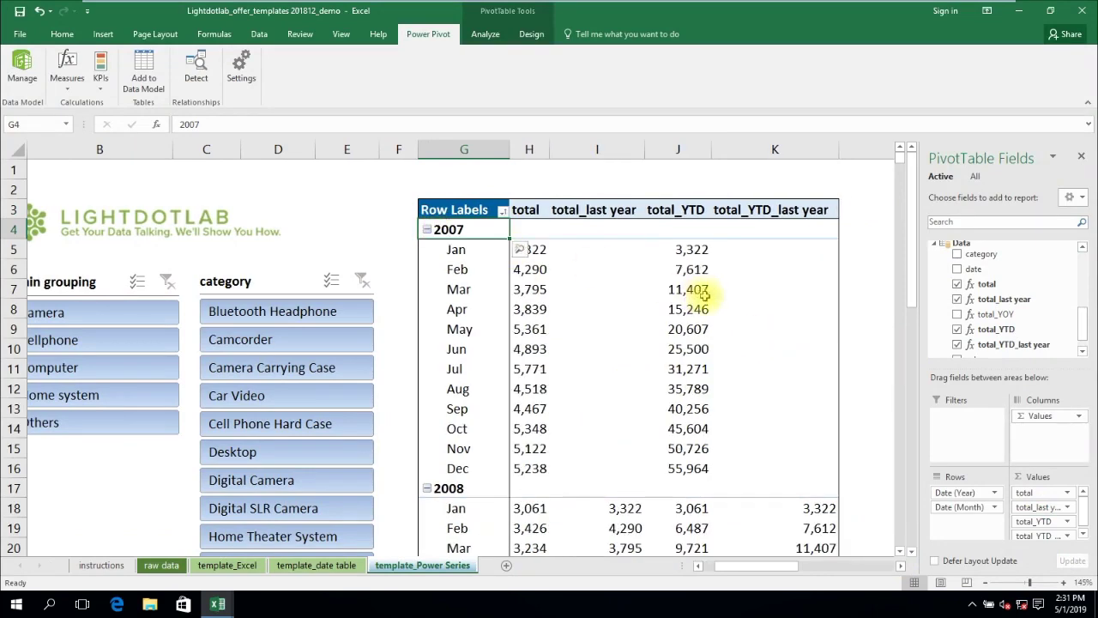
left_click(699, 468)
scroll(794, 455, "down", 4)
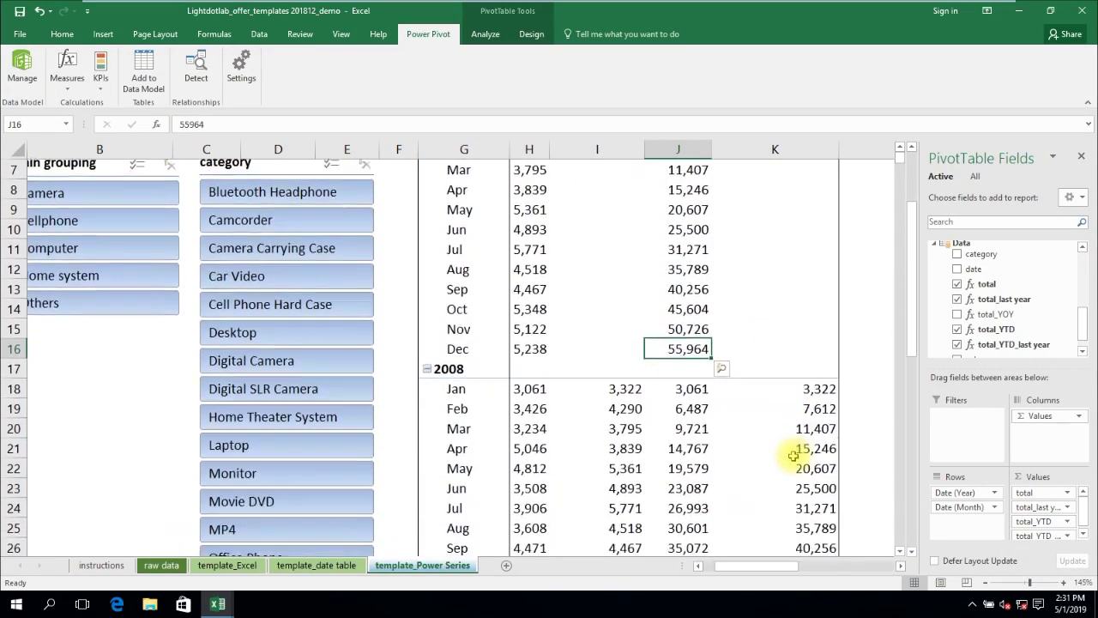
left_click(805, 488)
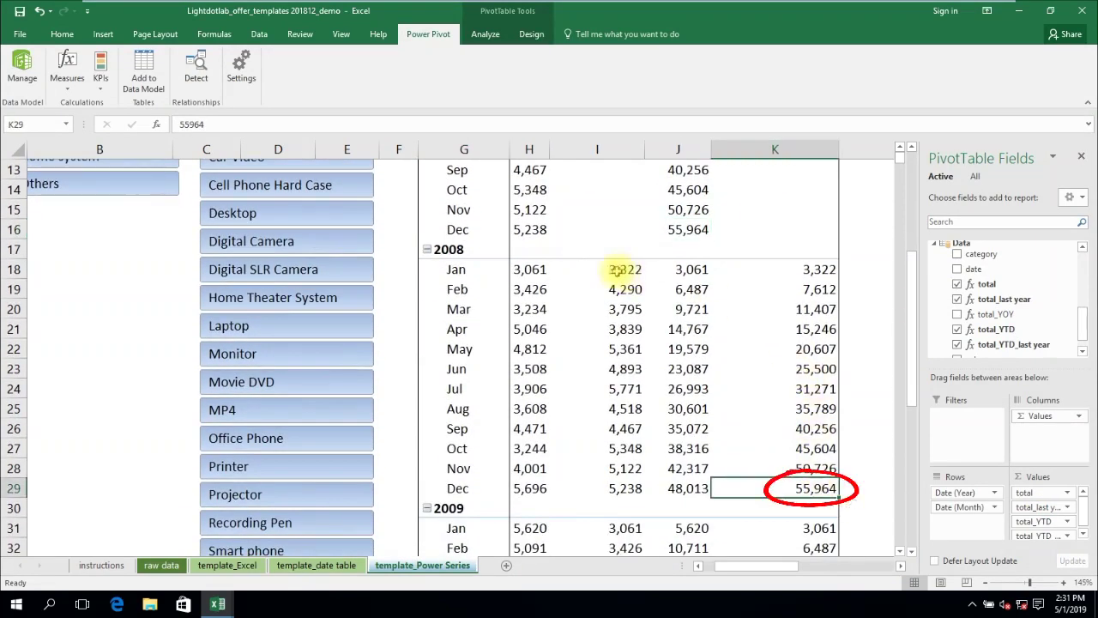
left_click_drag(530, 270, 536, 367)
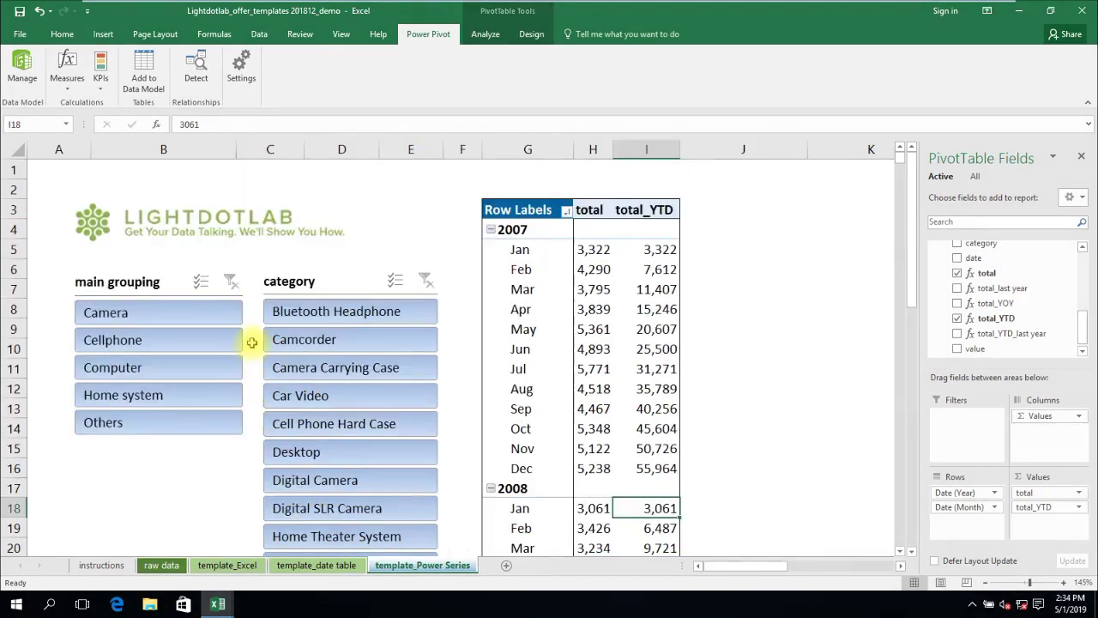
In the Power Pivot Data table, create the measure total_FYTD:=CALCULATE([total],DATESYTD('Calendar'[date],"31/3/2009")) and format it with a thousands separator and no decimals.
key("alt+Tab")
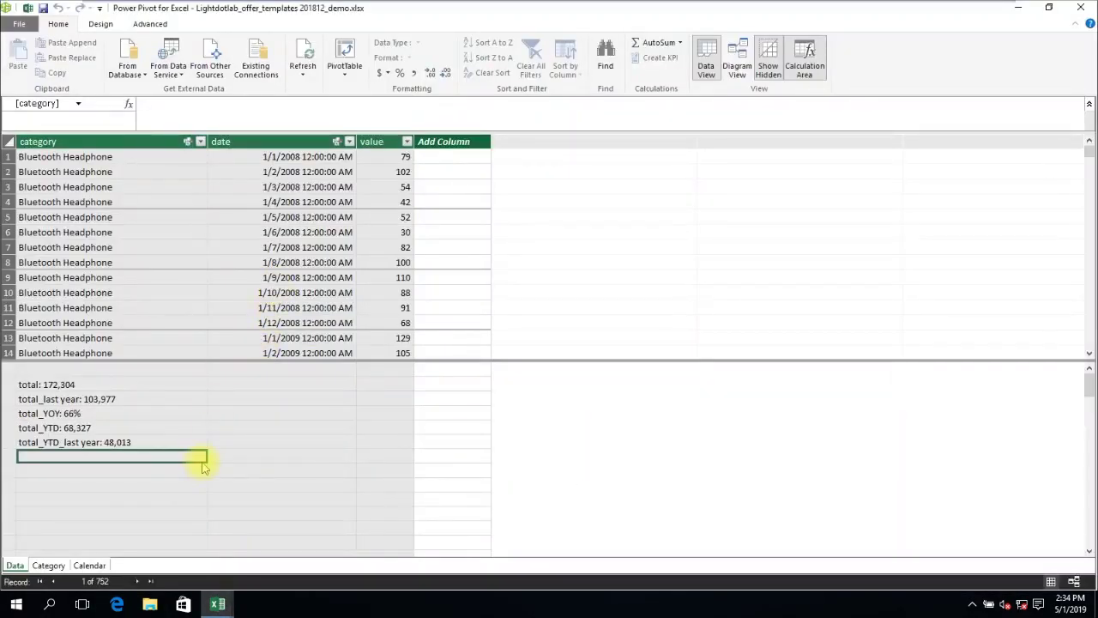
left_click(285, 123)
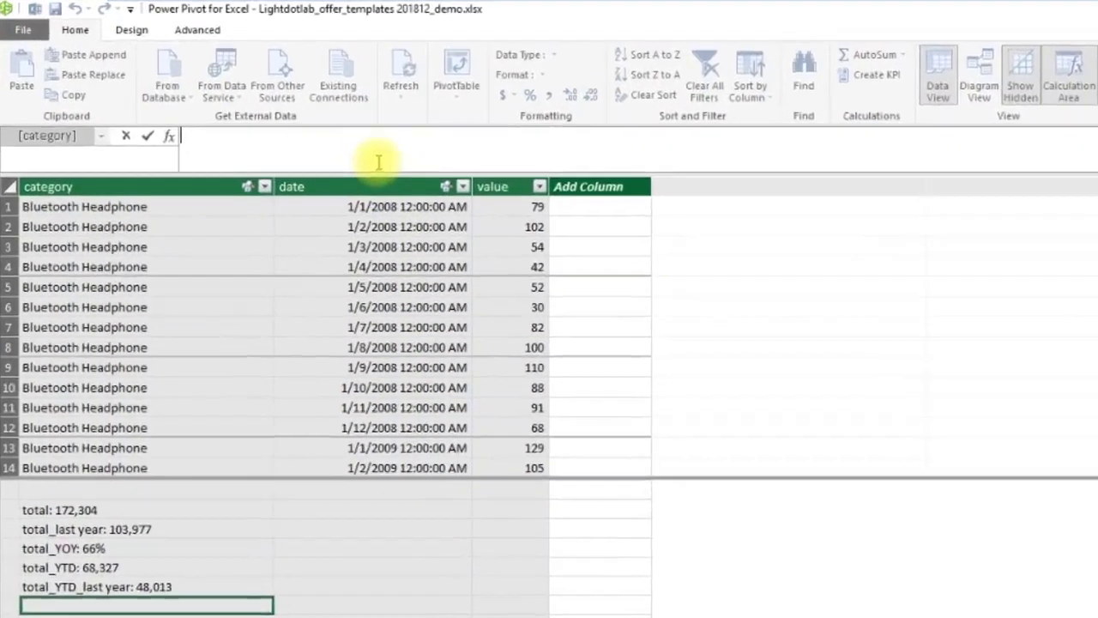
type("total")
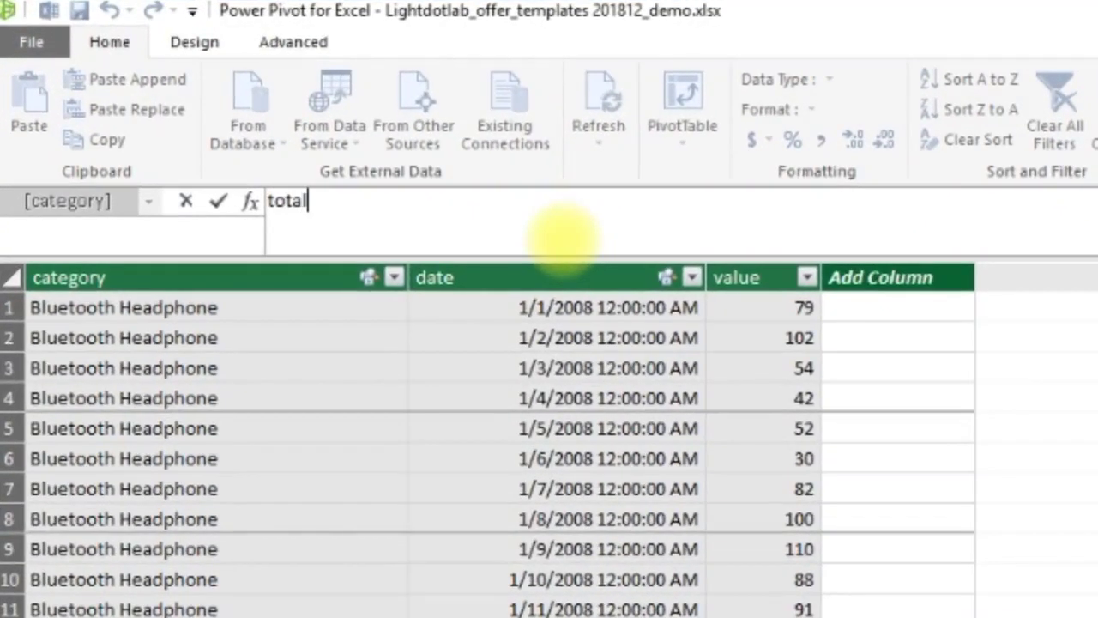
type("_FYTD:")
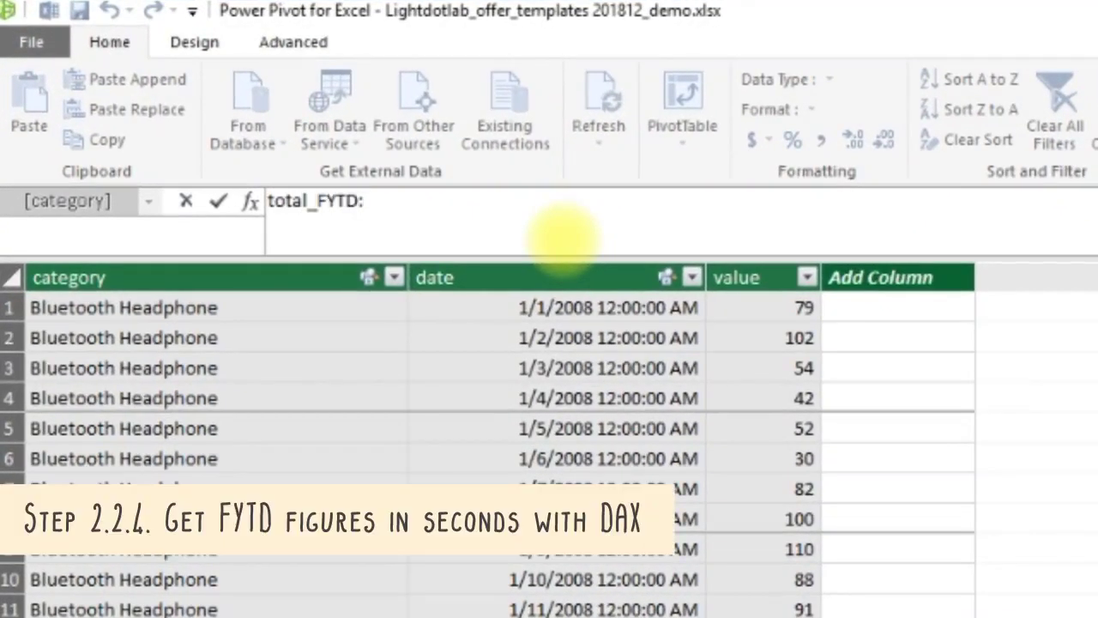
type("=ca")
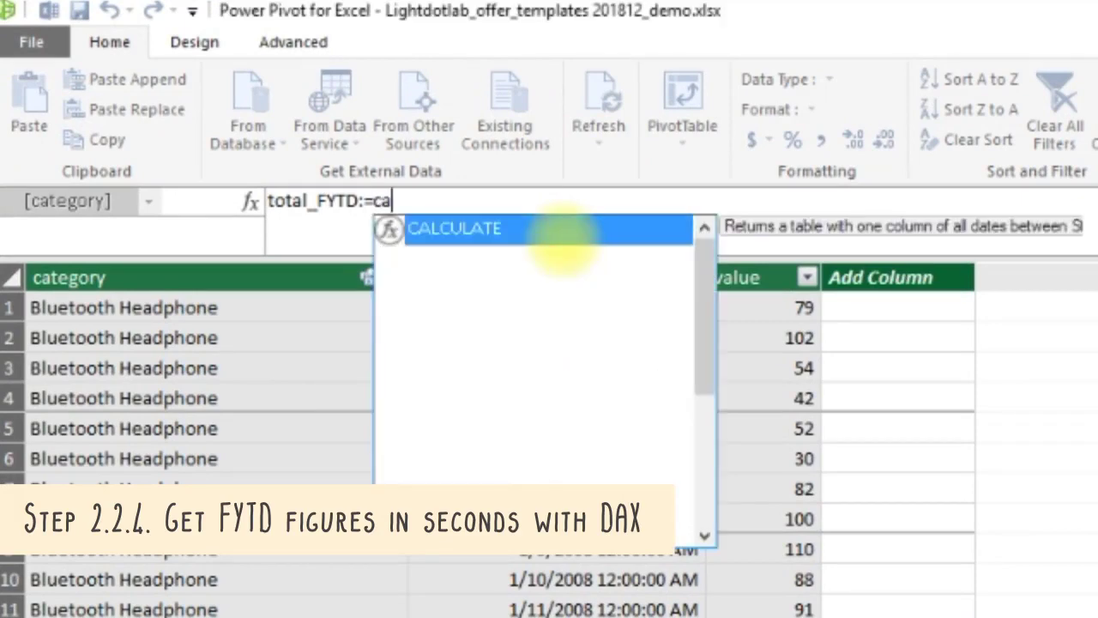
type("l")
double_click(566, 238)
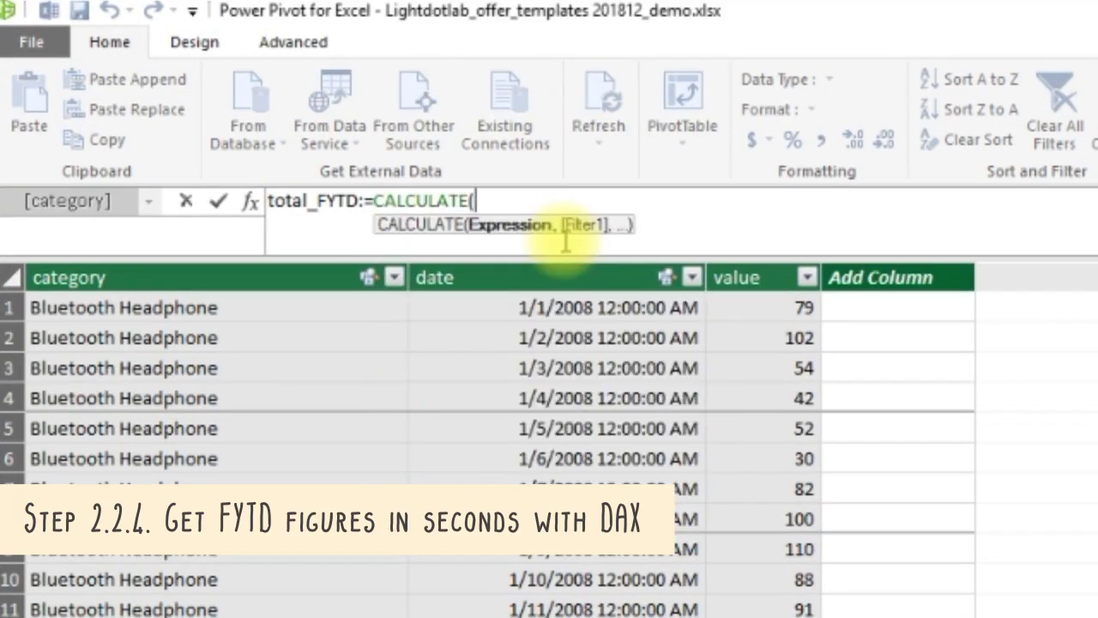
type("[total]")
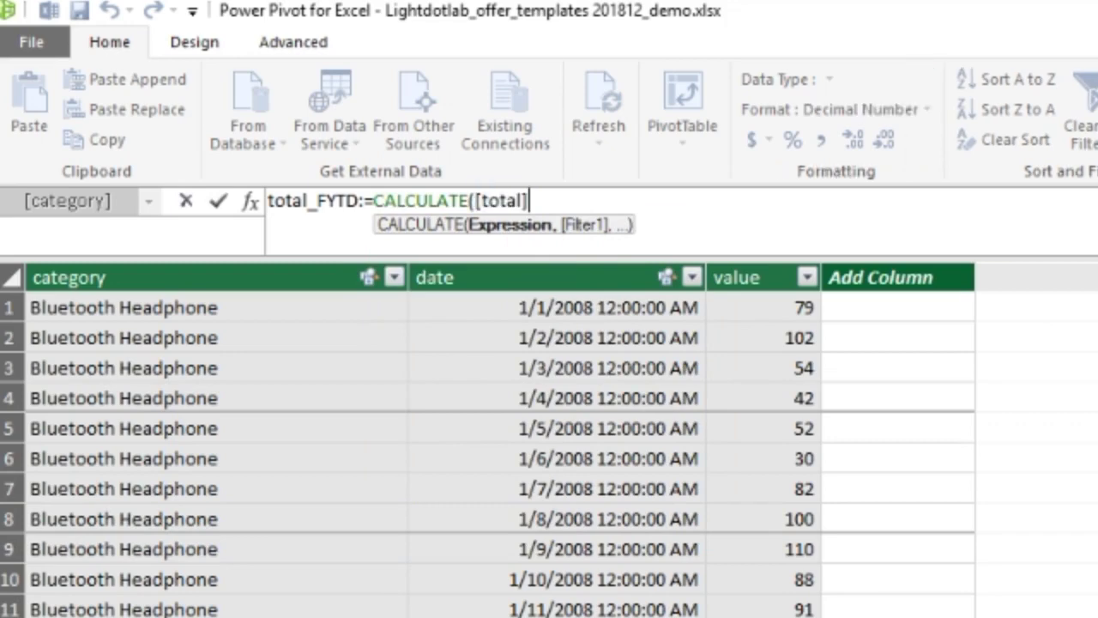
type(",d")
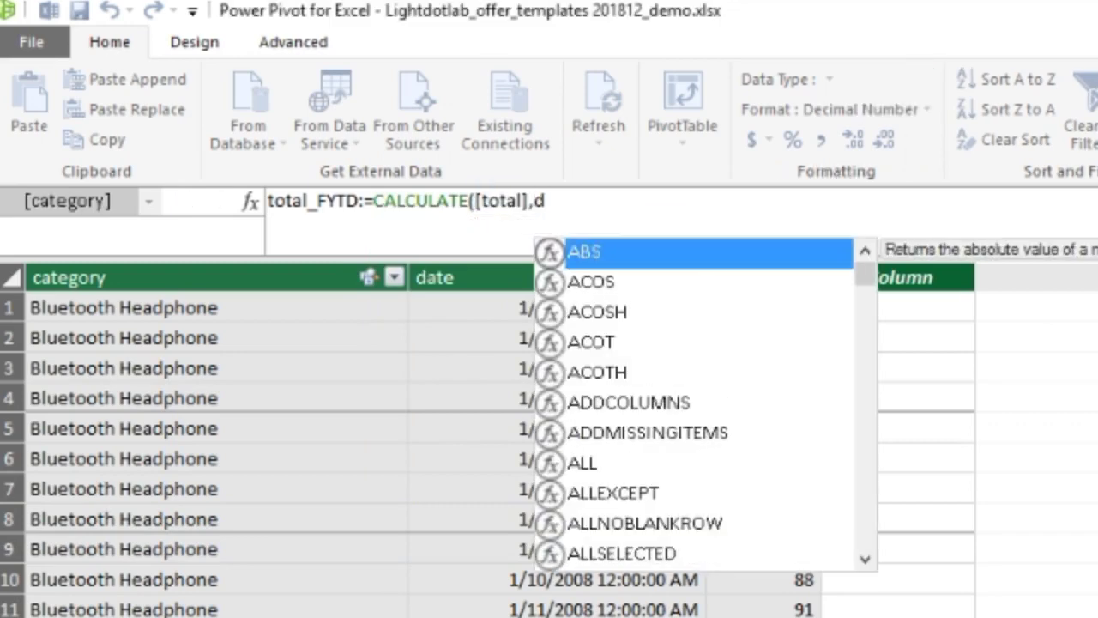
type("atesyt")
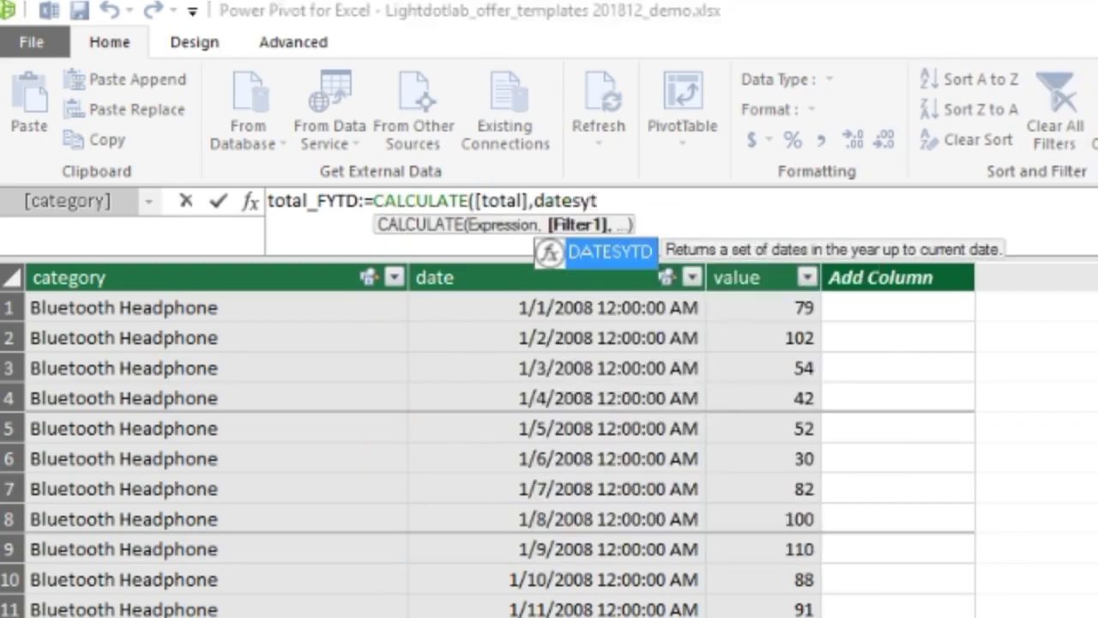
key("Tab")
type("calen")
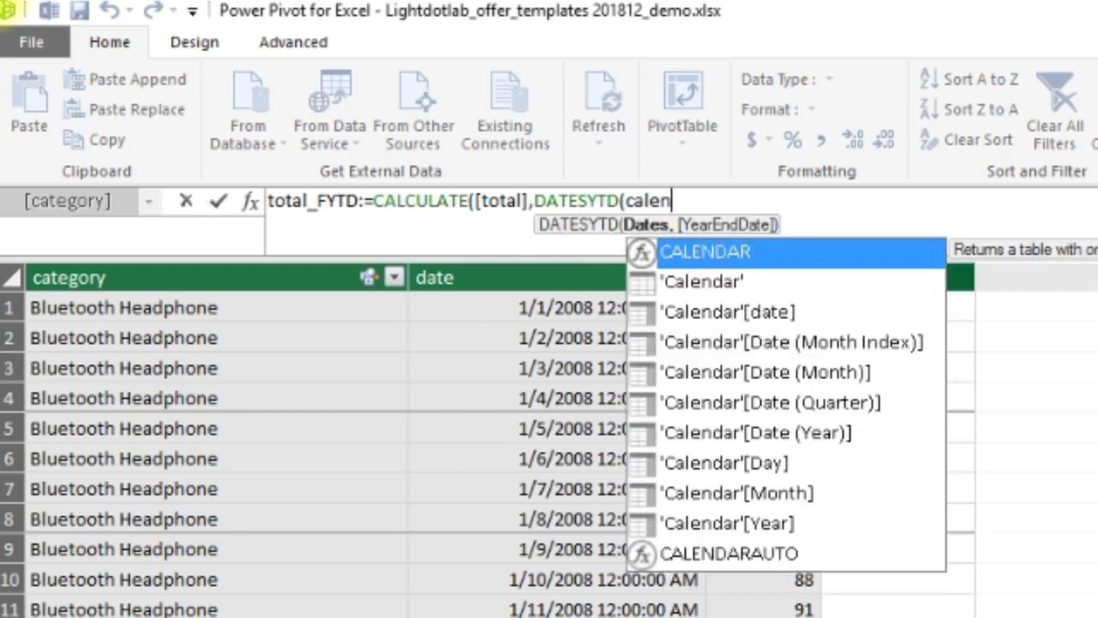
key("Down")
key("Down")
key("Tab")
type(",\"31")
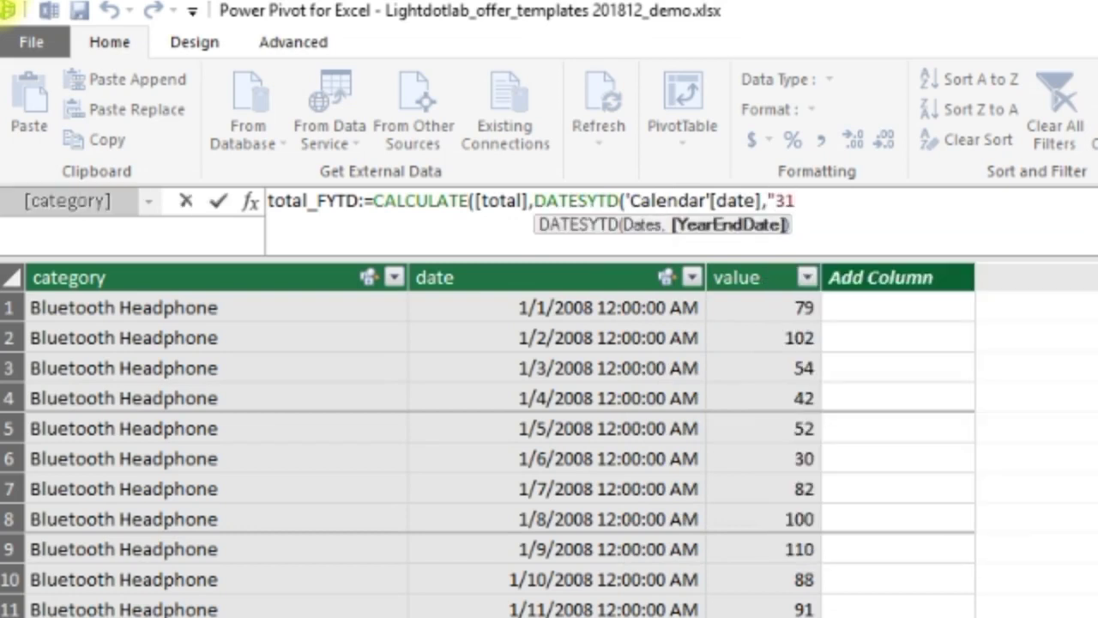
type("/3/2009\"")
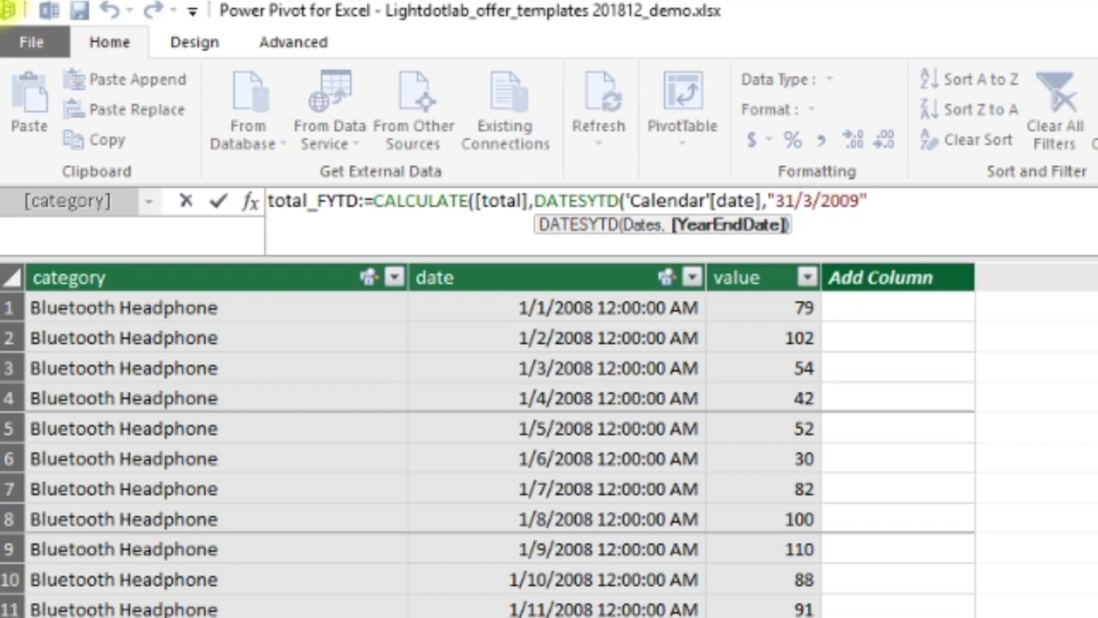
type("))")
key("Return")
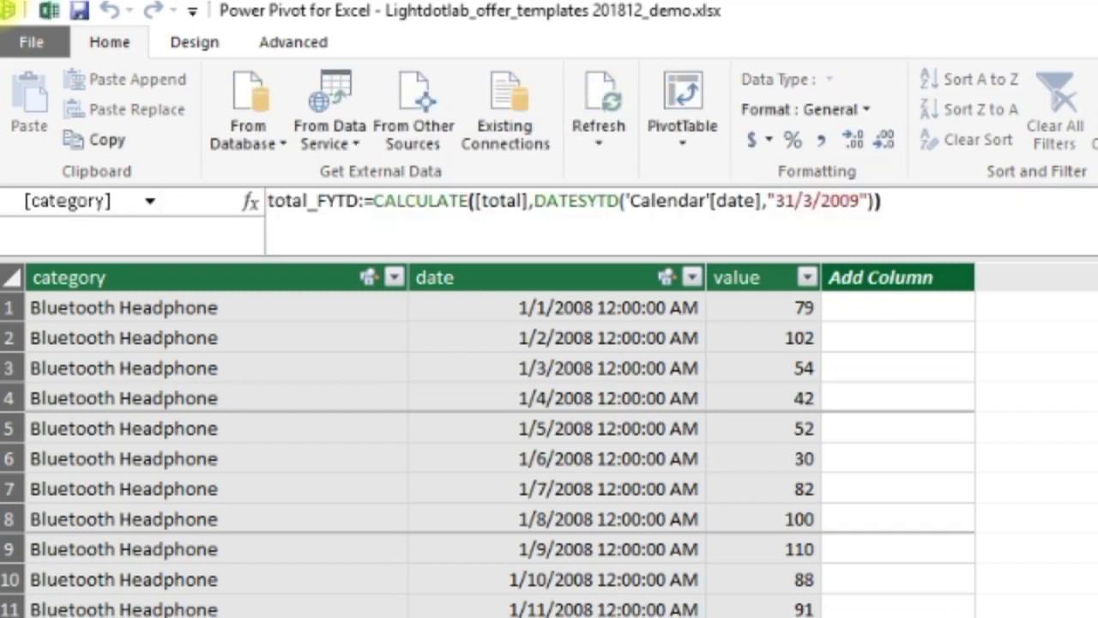
left_click(877, 141)
left_click(877, 140)
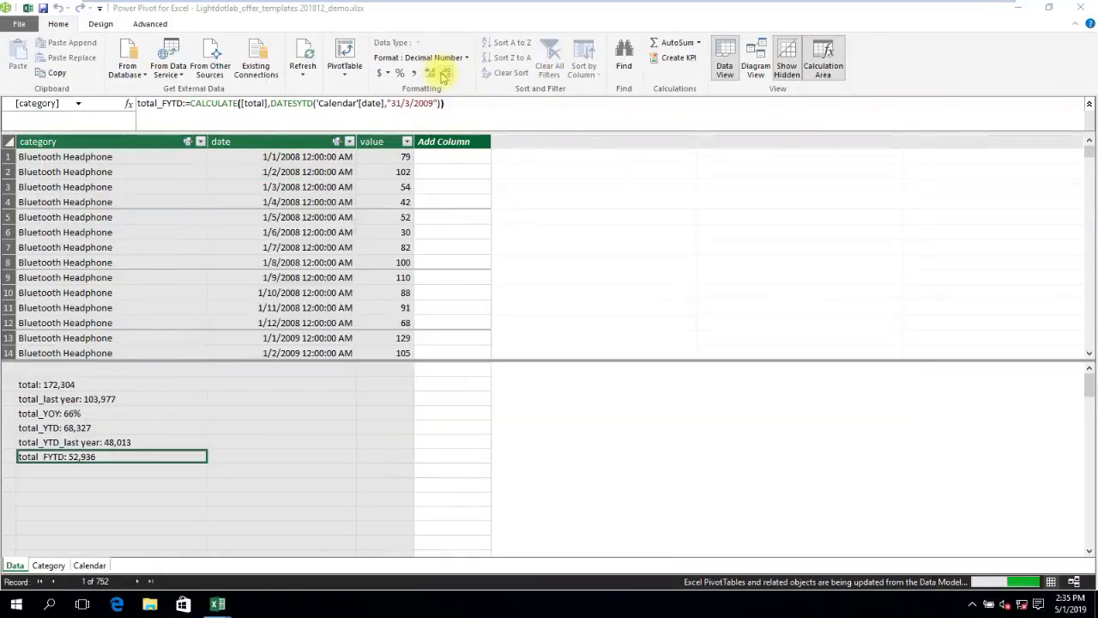
Return to the workbook, add total_FYTD to the PivotTable values and check its March 2008 figure against the April 2007 to March 2008 totals.
key("alt+Tab")
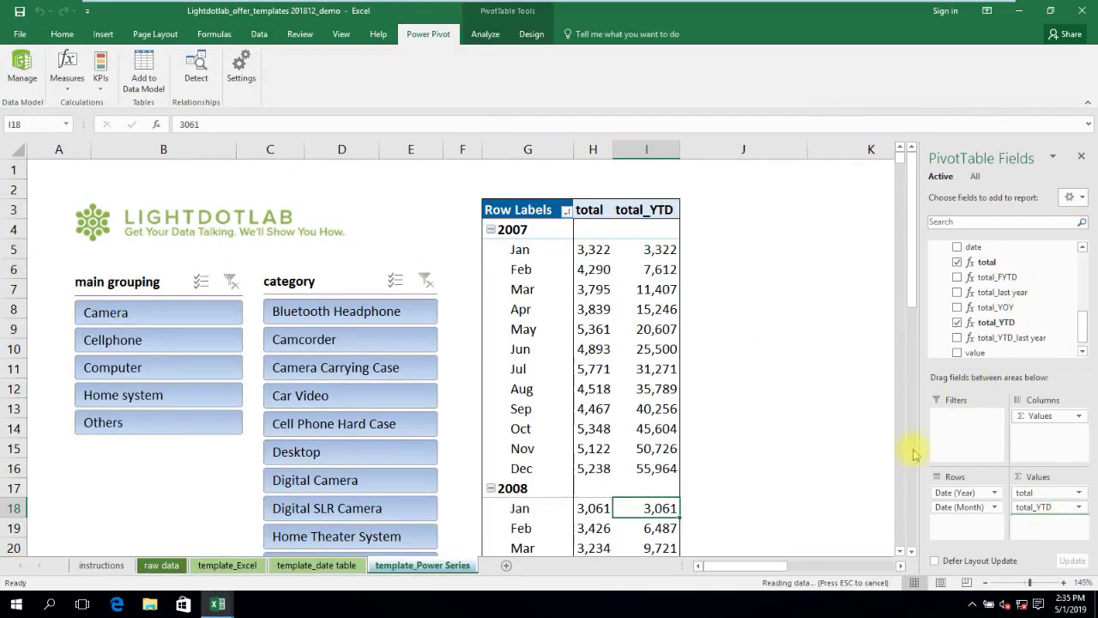
left_click_drag(594, 309, 597, 547)
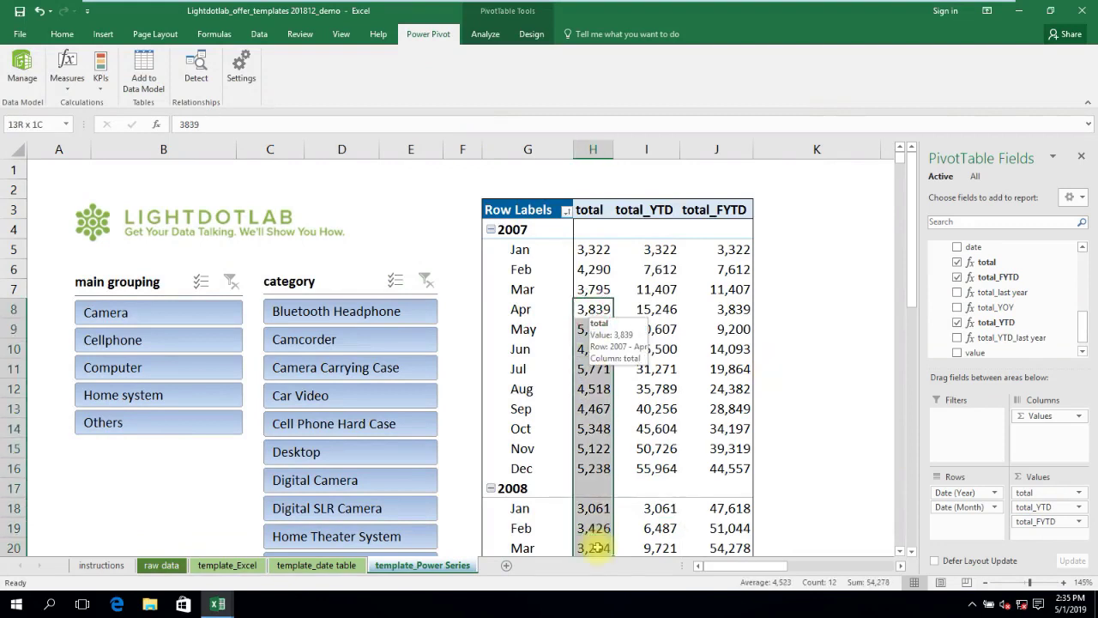
left_click_drag(858, 568, 862, 570)
left_click_drag(705, 542, 729, 537)
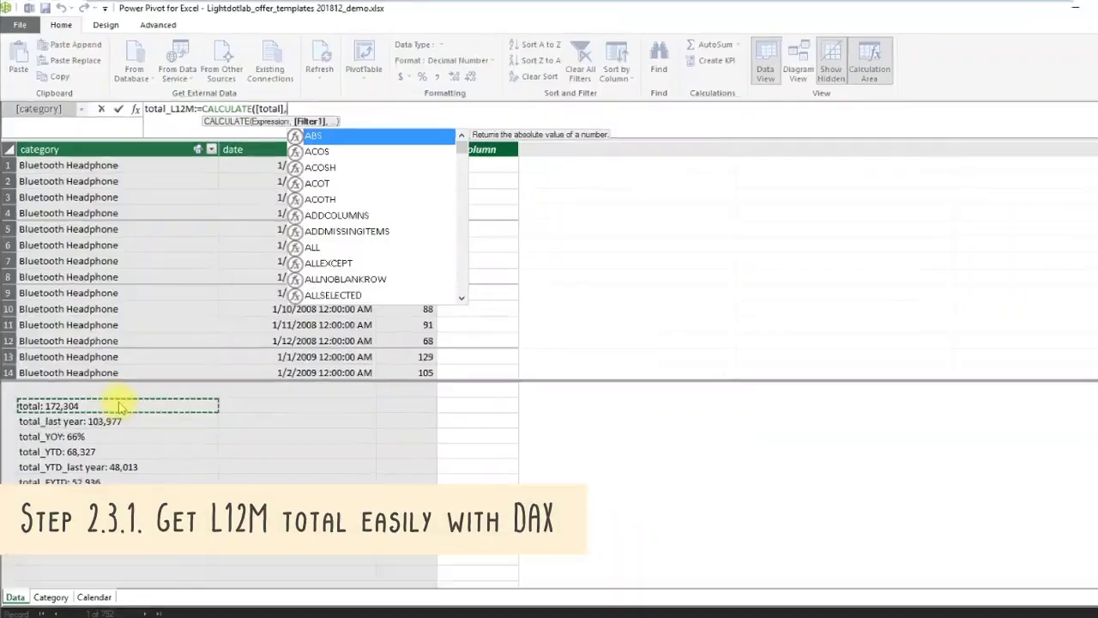
Complete the measure total_L12M:=CALCULATE([total],DATESINPERIOD('Calendar'[date],LASTDATE('Calendar'[date]),-12,MONTH)) in the Data table.
type("datesinperiod(")
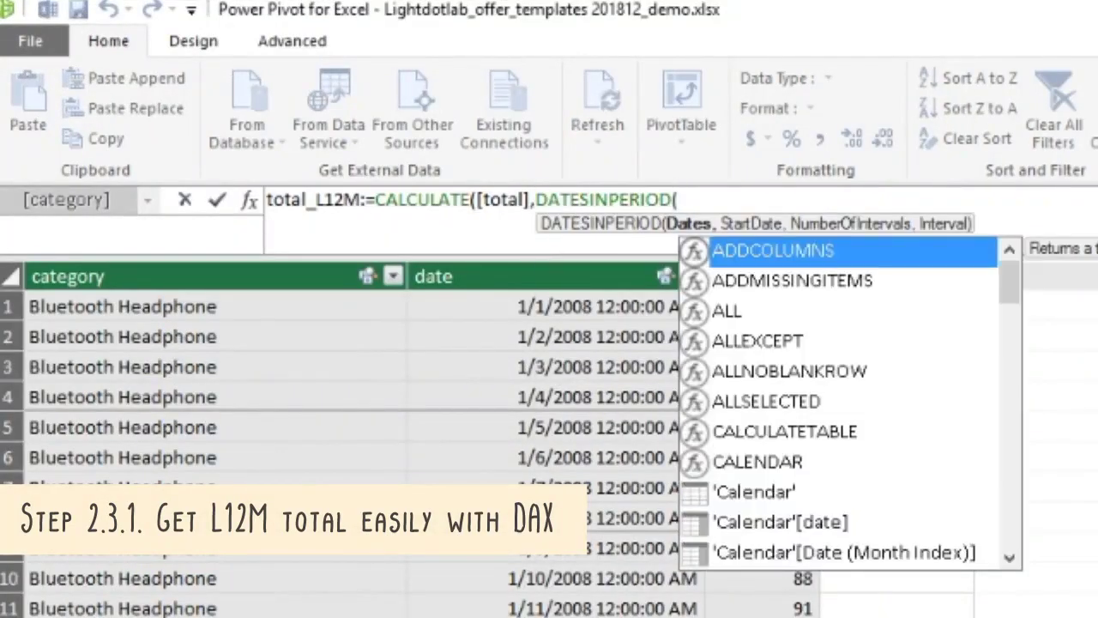
type("calend")
key("Down")
key("Down")
key("Tab")
type(",las")
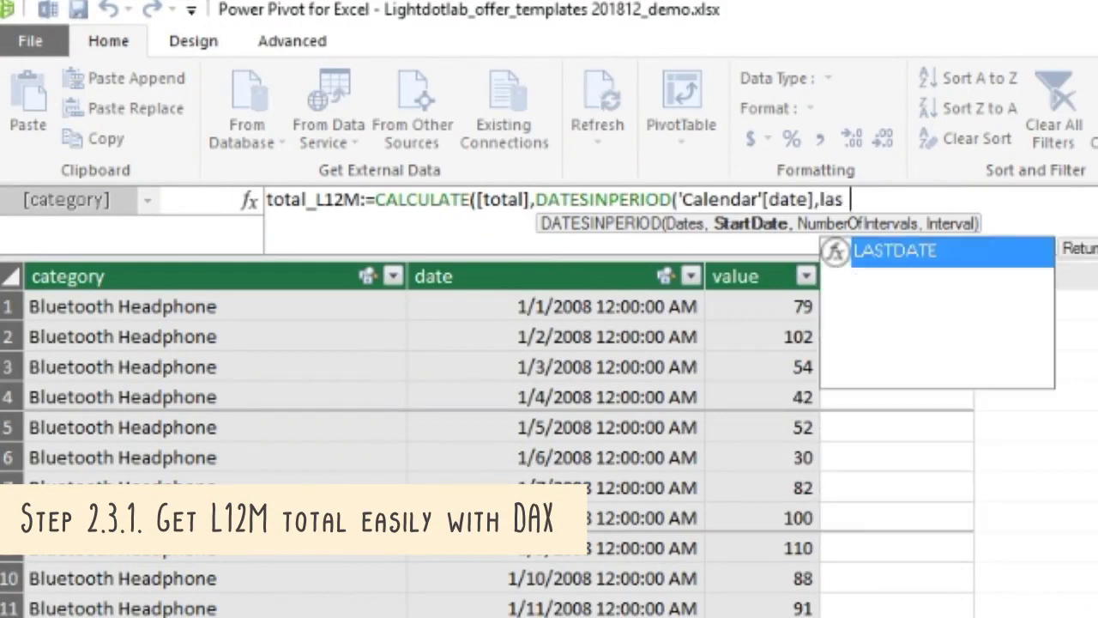
key("Tab")
type("(calenda")
key("Down")
key("Down")
key("Tab")
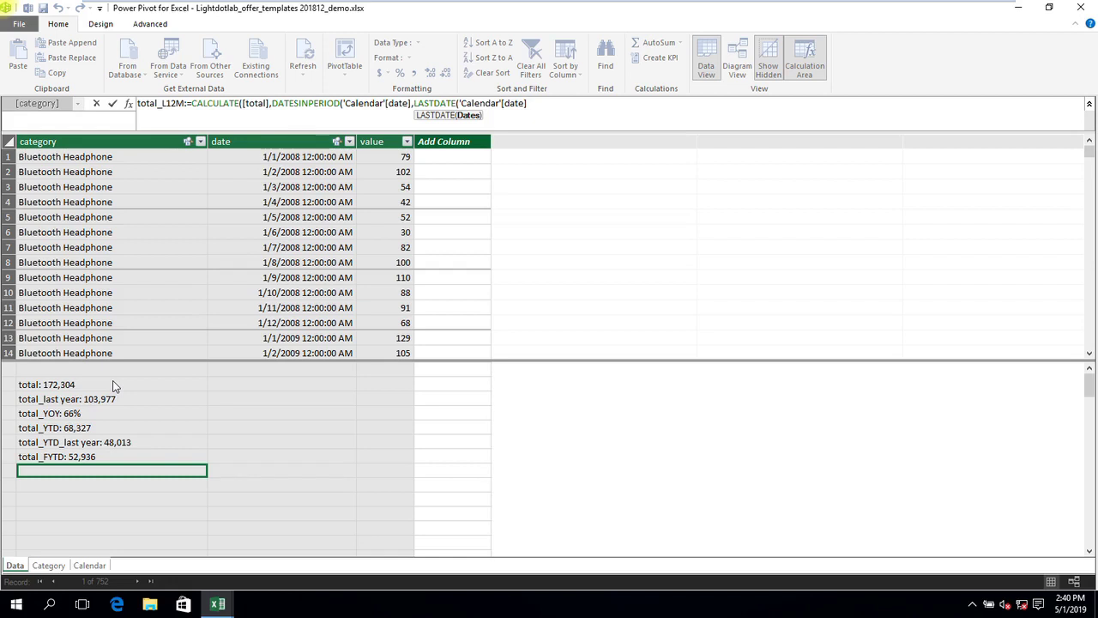
type("),-12")
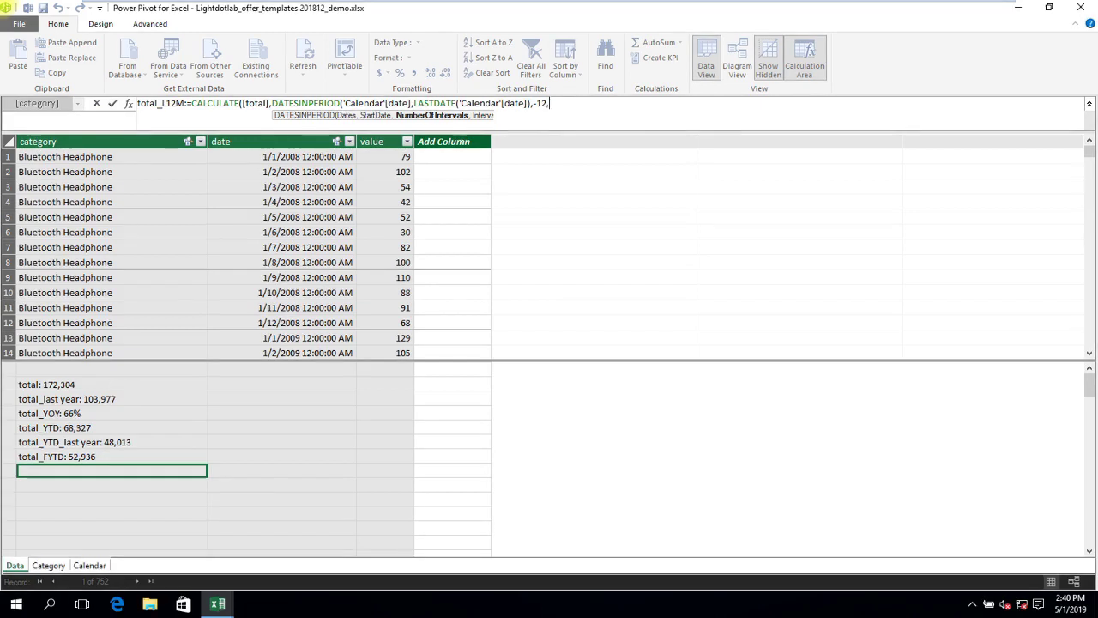
type(",month))")
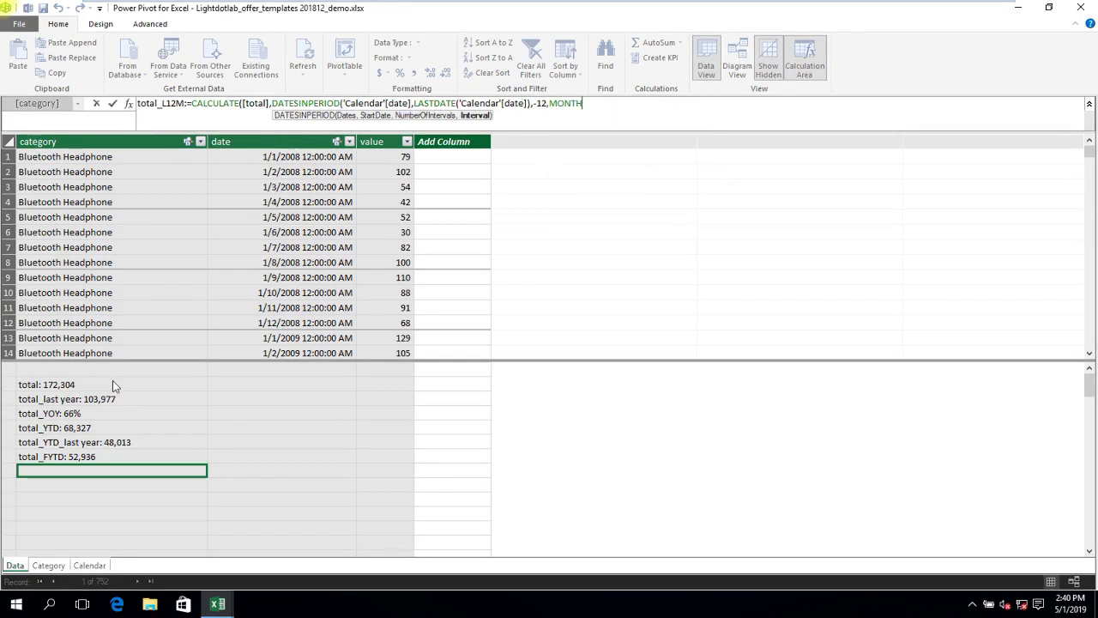
key("Return")
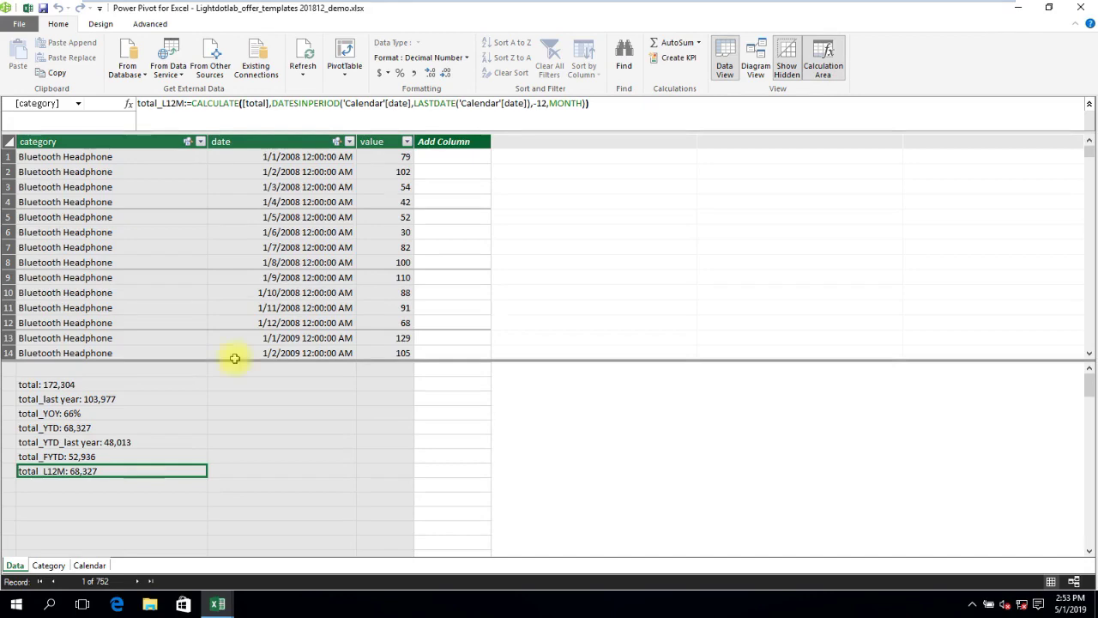
left_click(124, 471)
Return to the workbook, add total_L12M to the PivotTable values and check its January 2008 figure against the February 2007 to January 2008 totals.
key("alt+Tab")
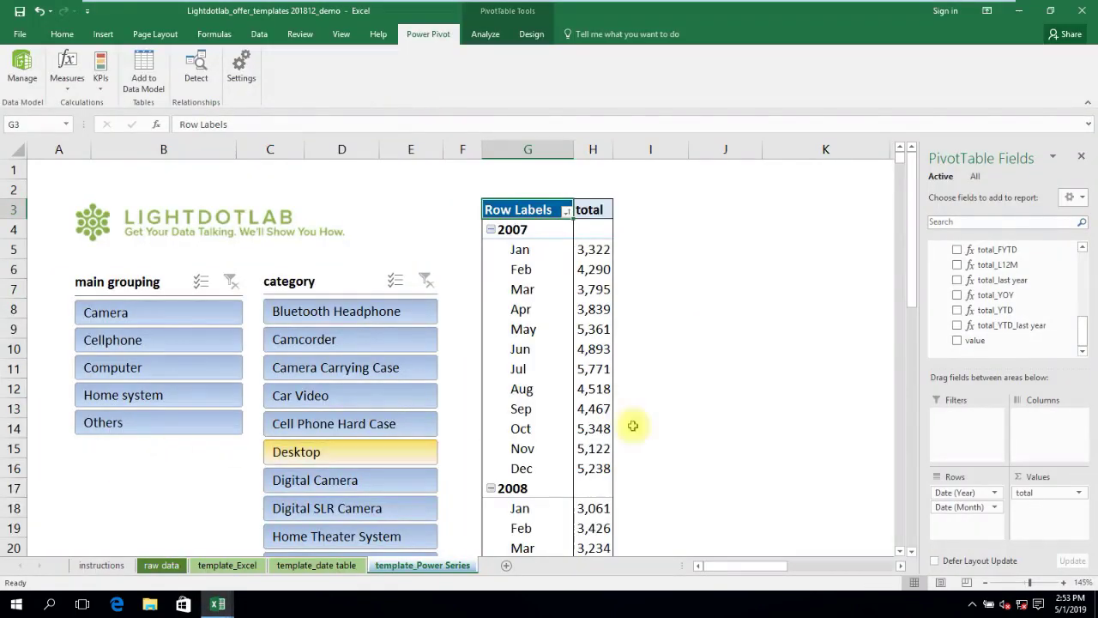
left_click_drag(995, 264, 1038, 513)
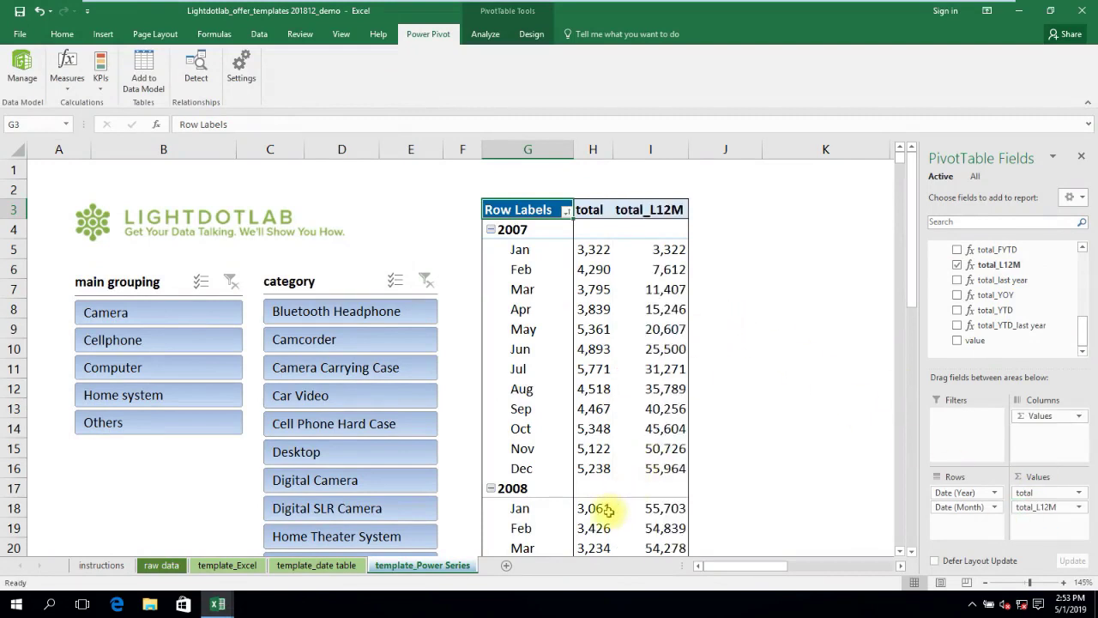
left_click_drag(593, 509, 594, 269)
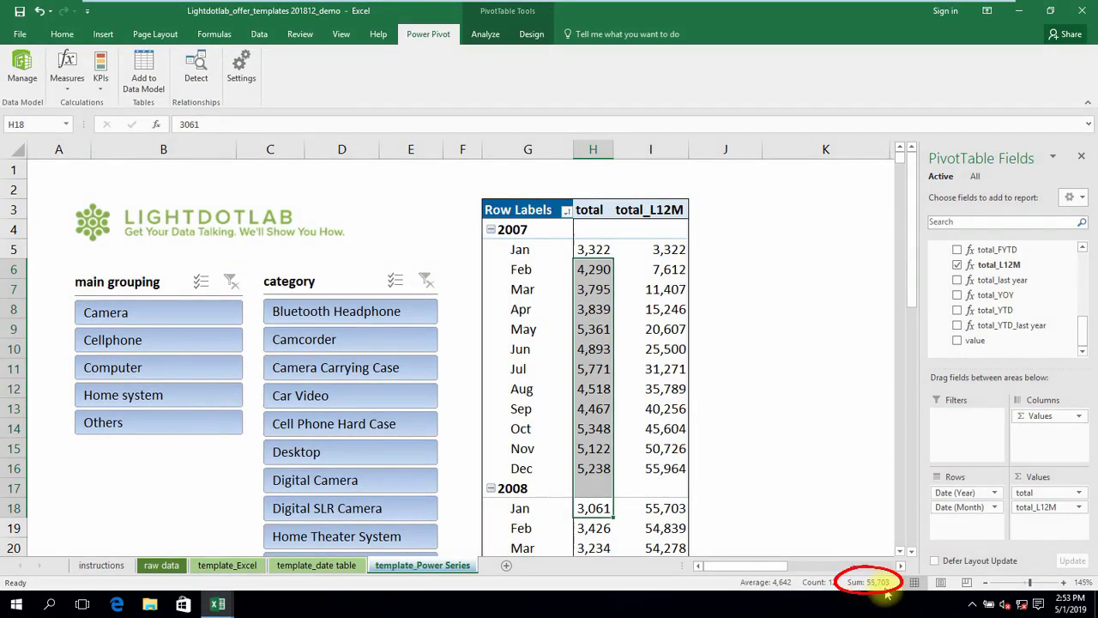
left_click(665, 508)
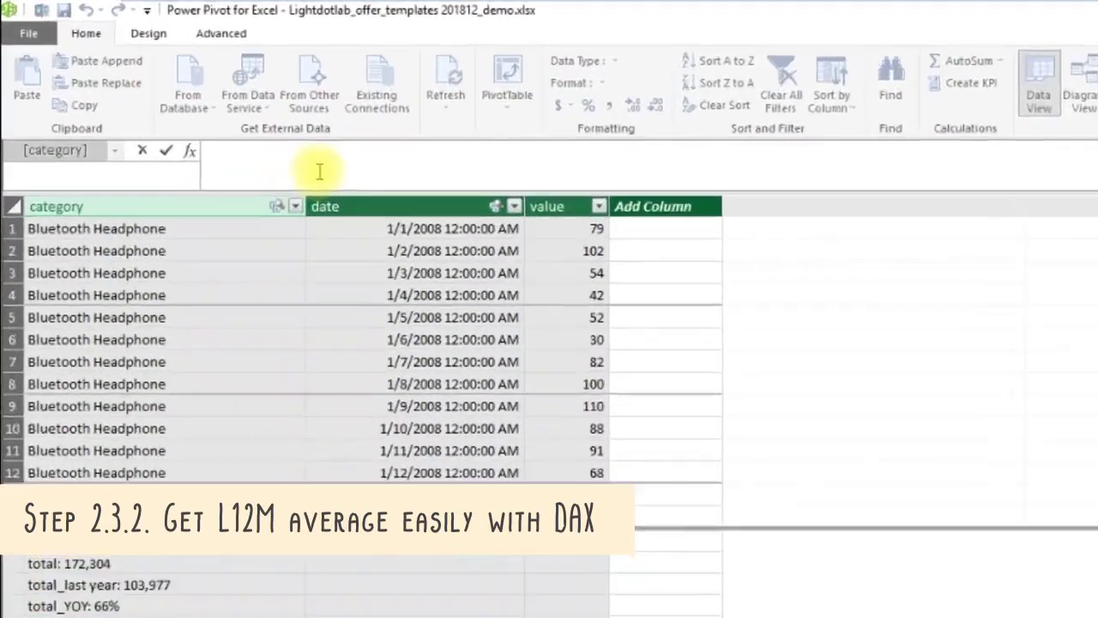
In the Power Pivot Data table, begin a new measure with total_L12M_AVG:=DIVIDE([total_L12M],CALCULATE(DISTINCTCOUNT('Calendar'[Month]),.
type("total_L12M_AVG:")
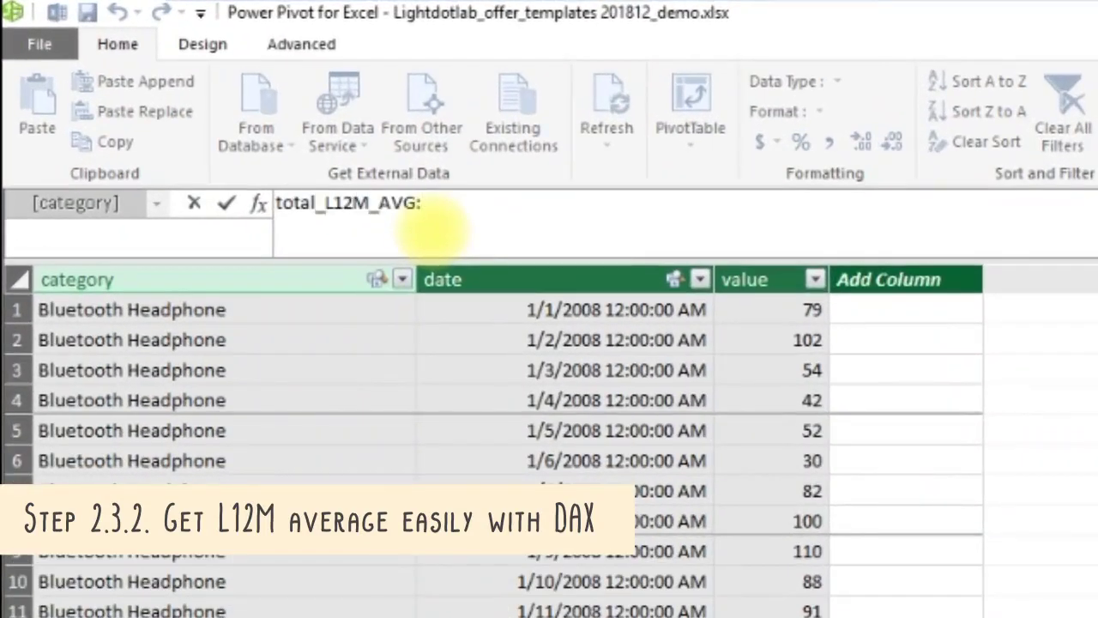
type("=divide([total_L12M],c")
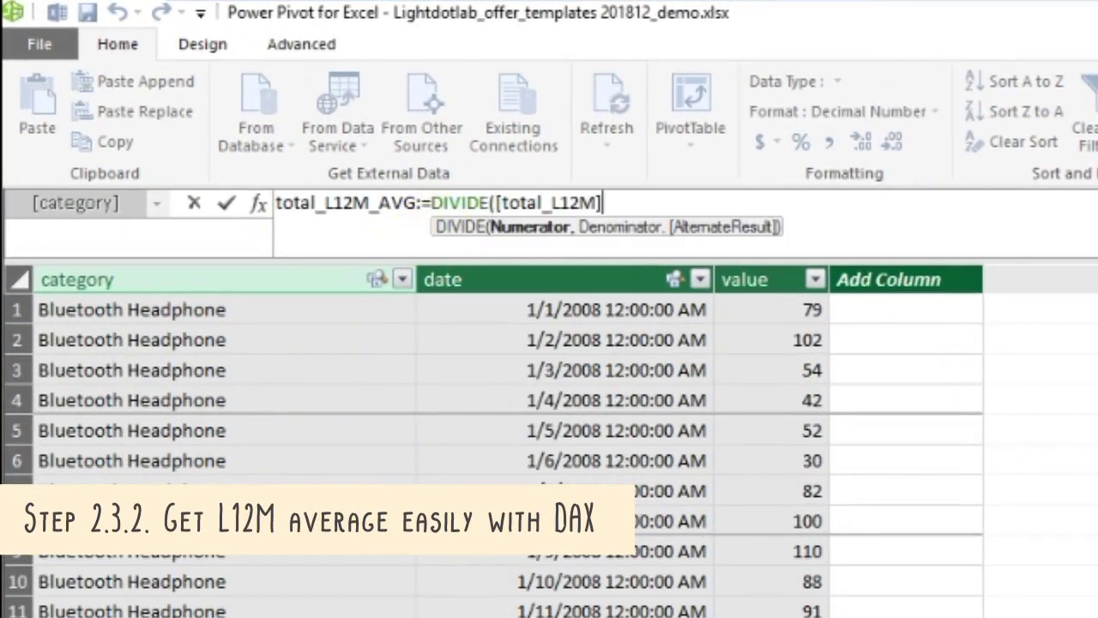
type("alculate(")
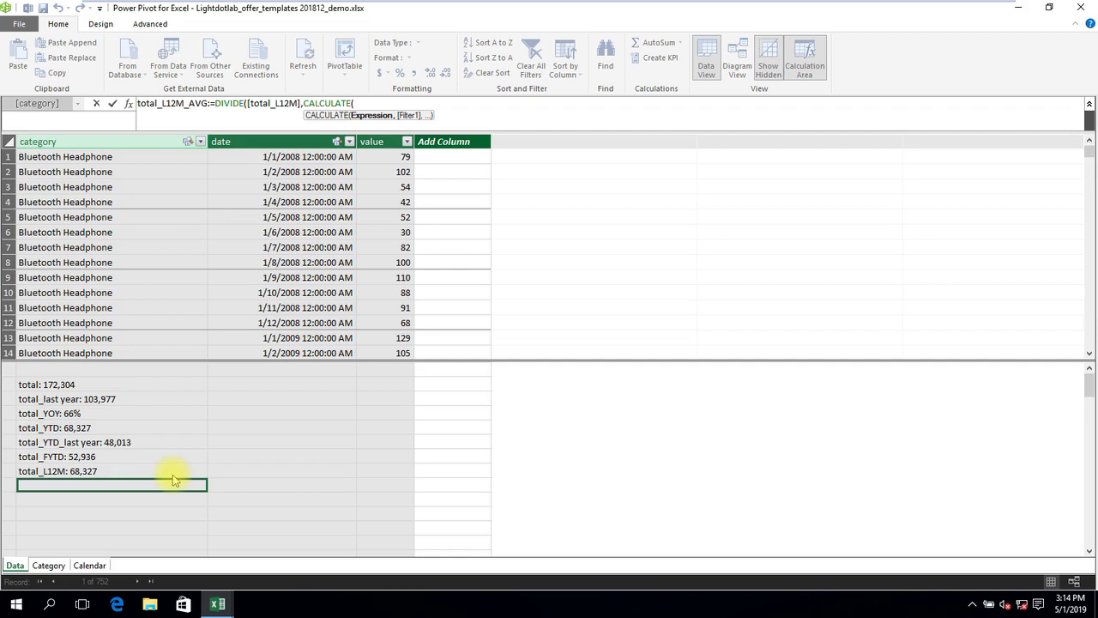
type("disti")
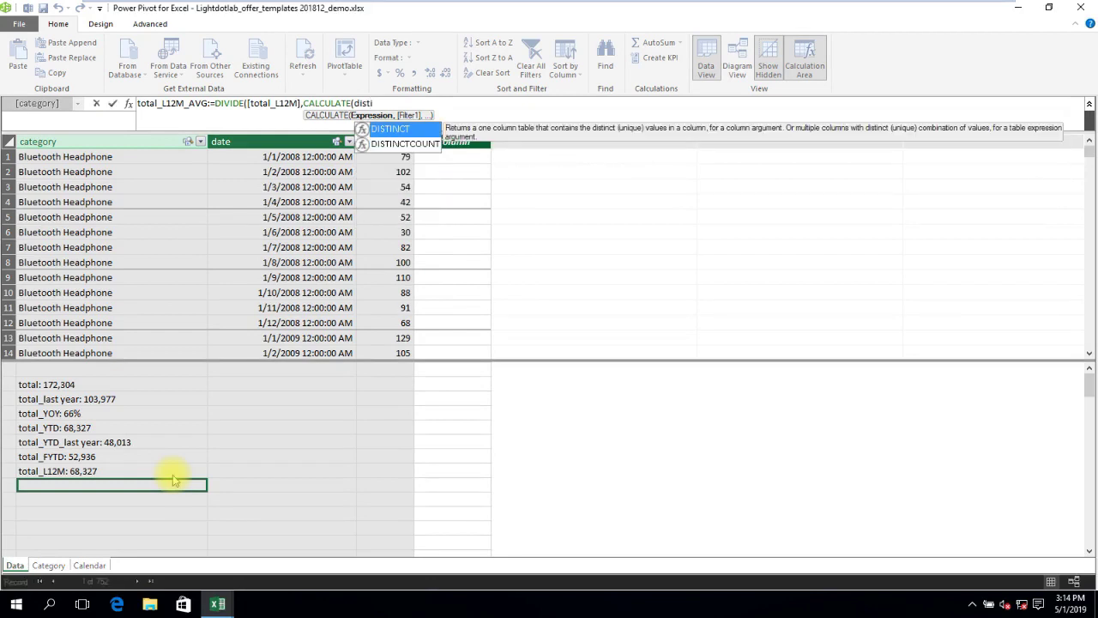
key("Down")
key("Tab")
type("calen")
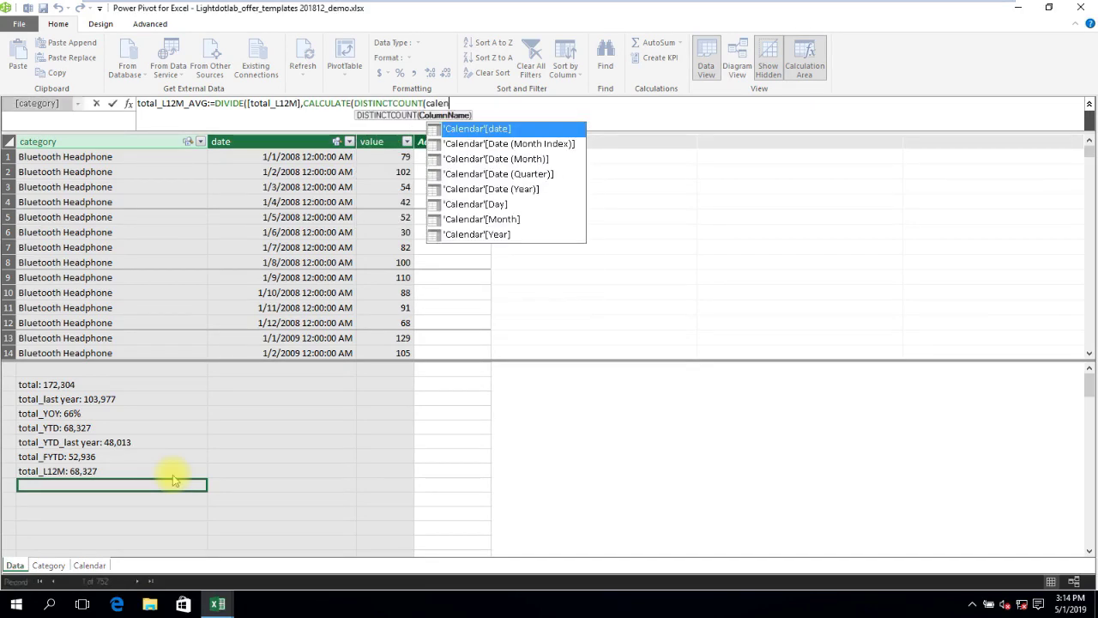
key("Down")
key("Down")
key("Down")
key("Down")
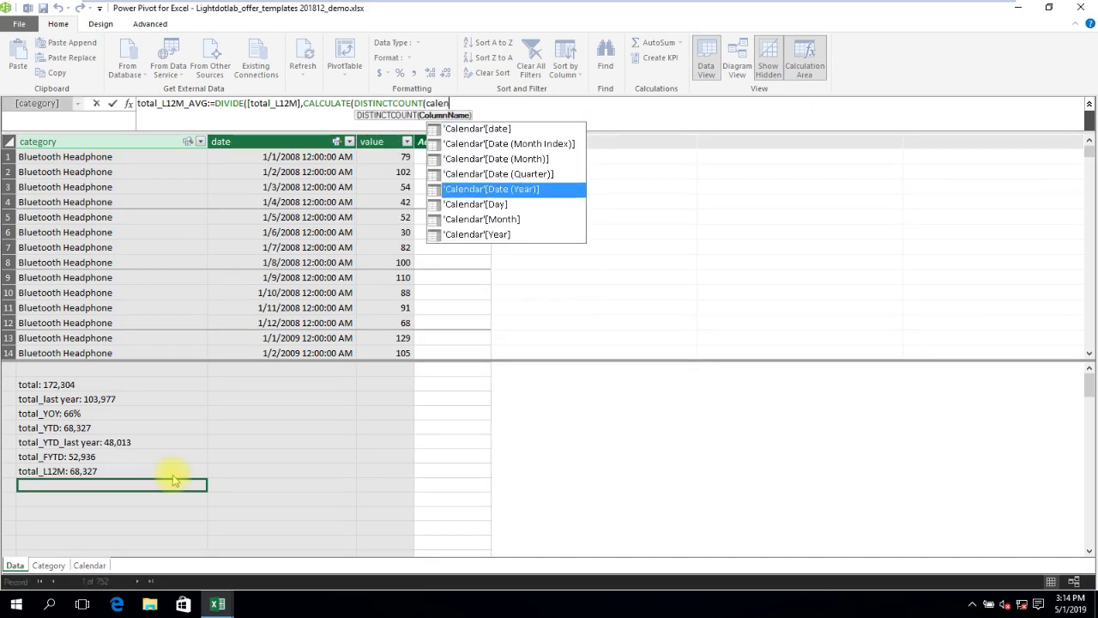
key("Down")
key("Down")
key("Tab")
type(")")
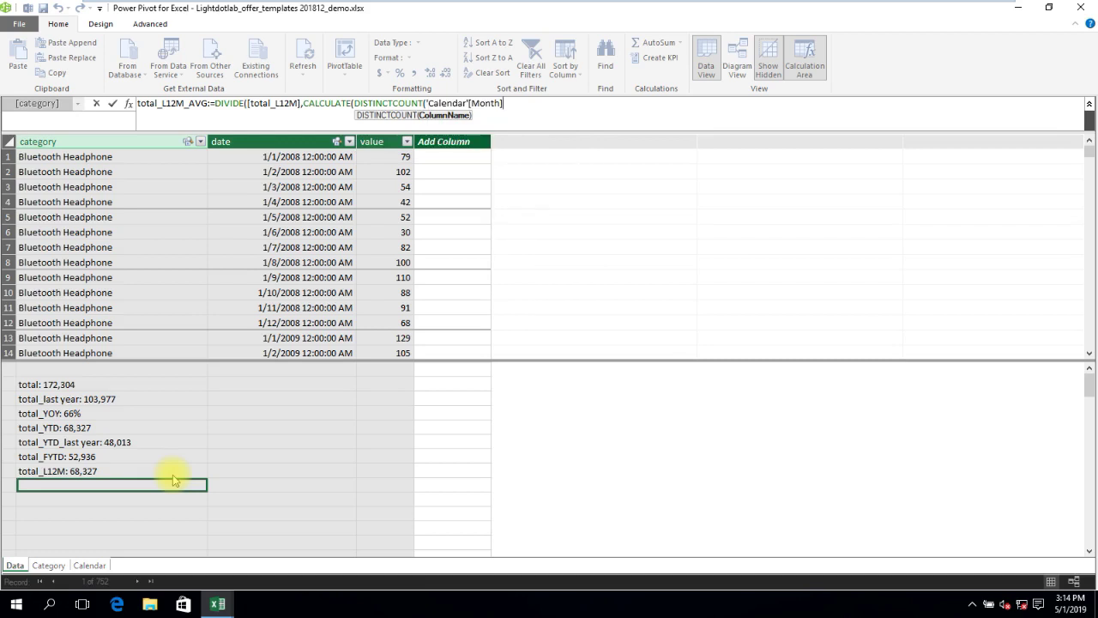
type("),")
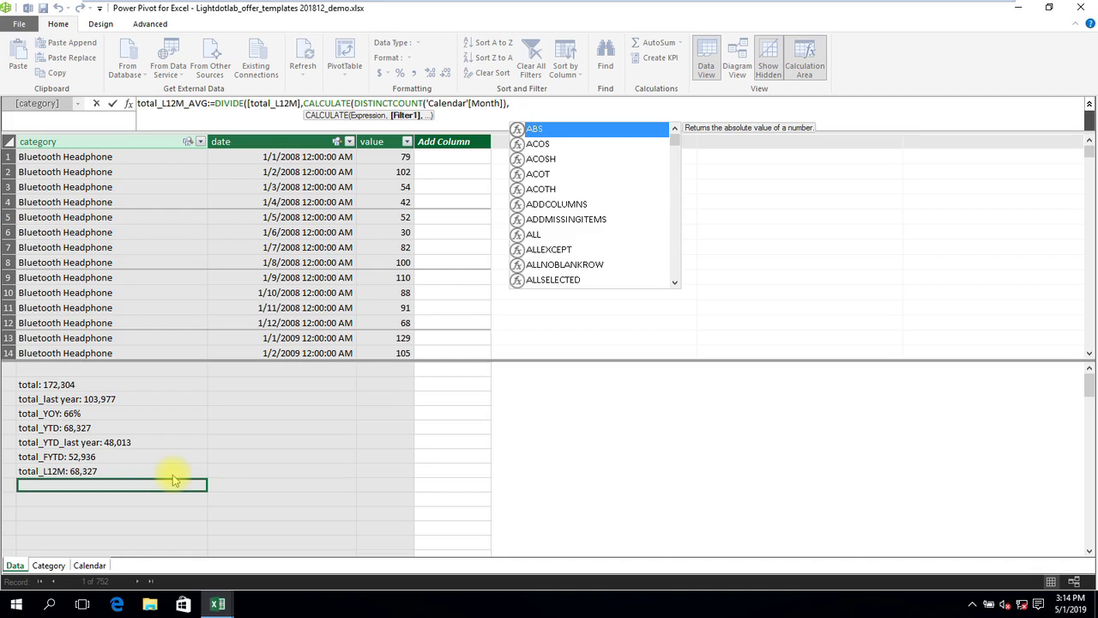
Finish total_L12M_AVG with DATESINPERIOD('Calendar'[date],LASTDATE('Calendar'[date]),-12,MONTH))) and format it with a thousands separator and no decimals.
type("DATESINPERIOD(")
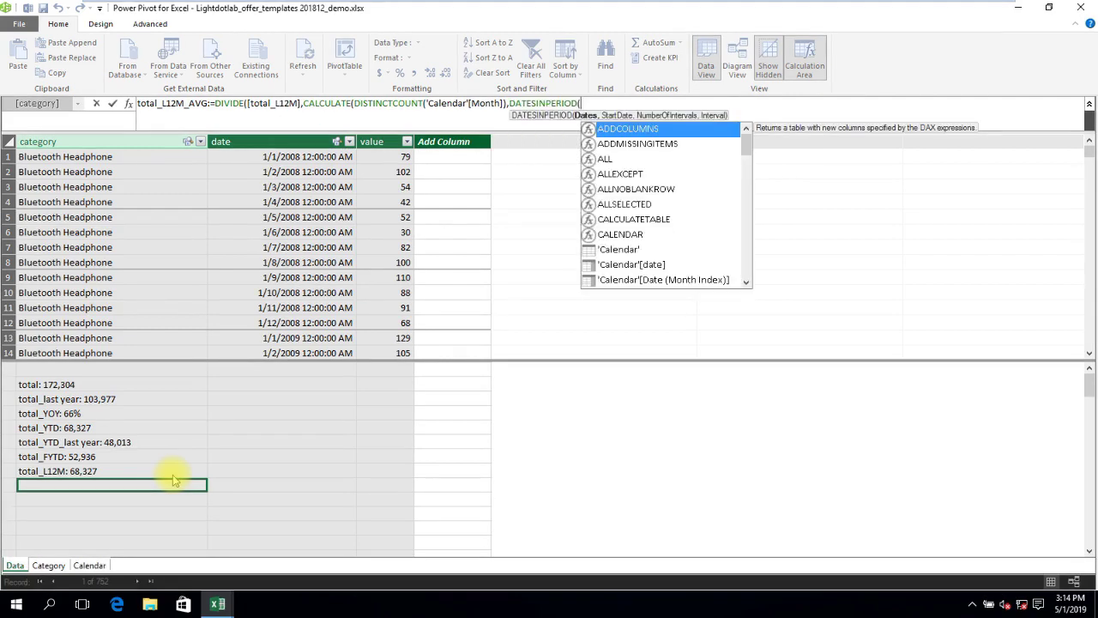
type("'Calendar'[date],l")
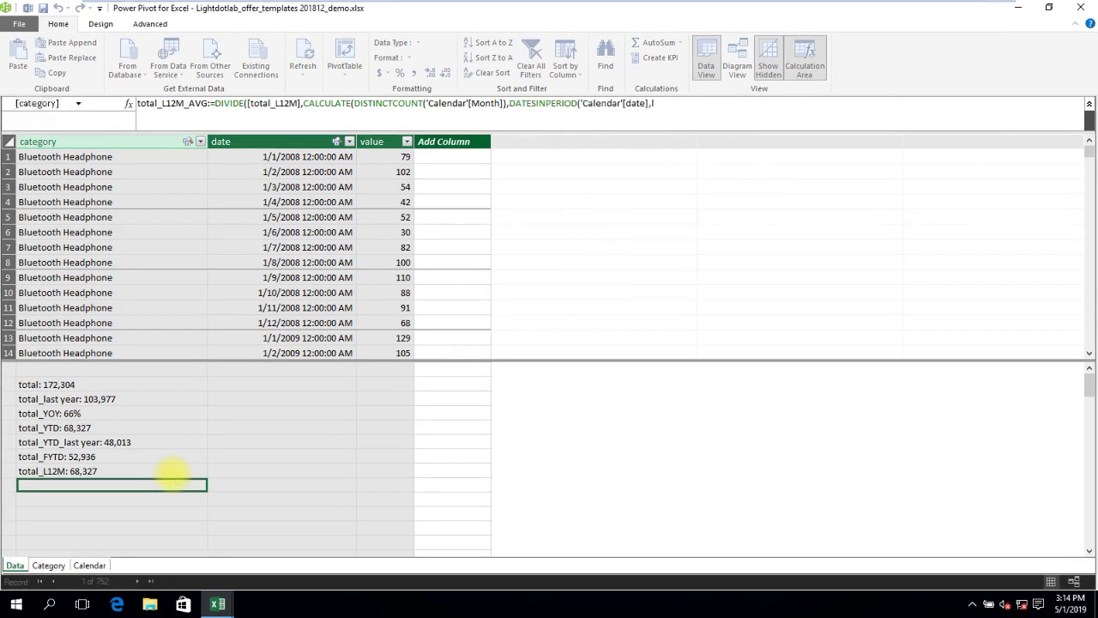
type("astdate(calen")
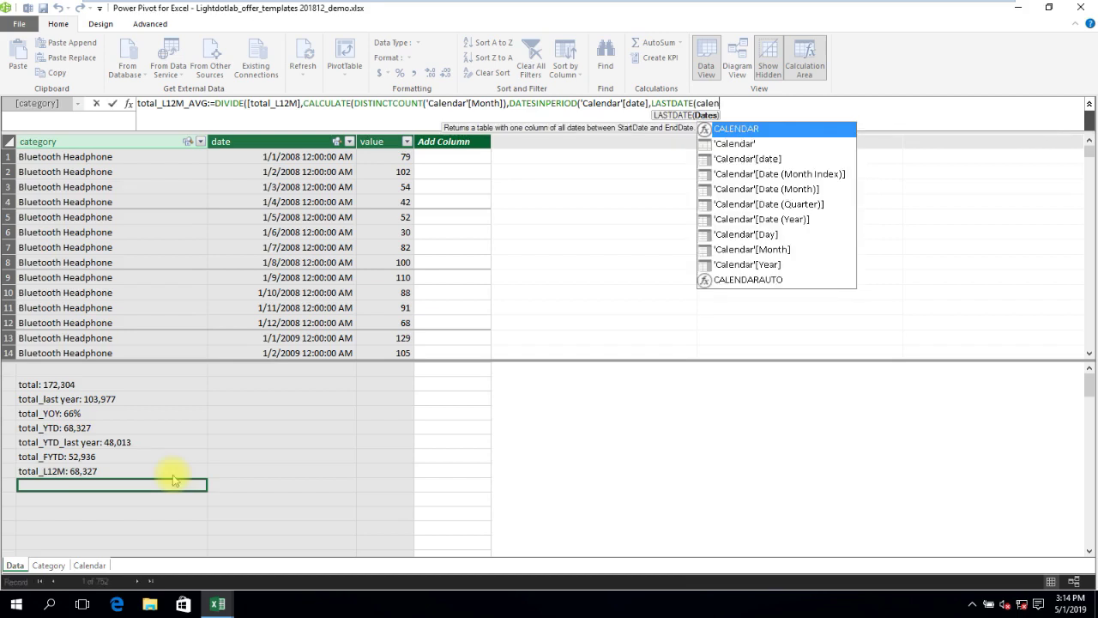
key("Down")
key("Down")
key("Tab")
type("),-")
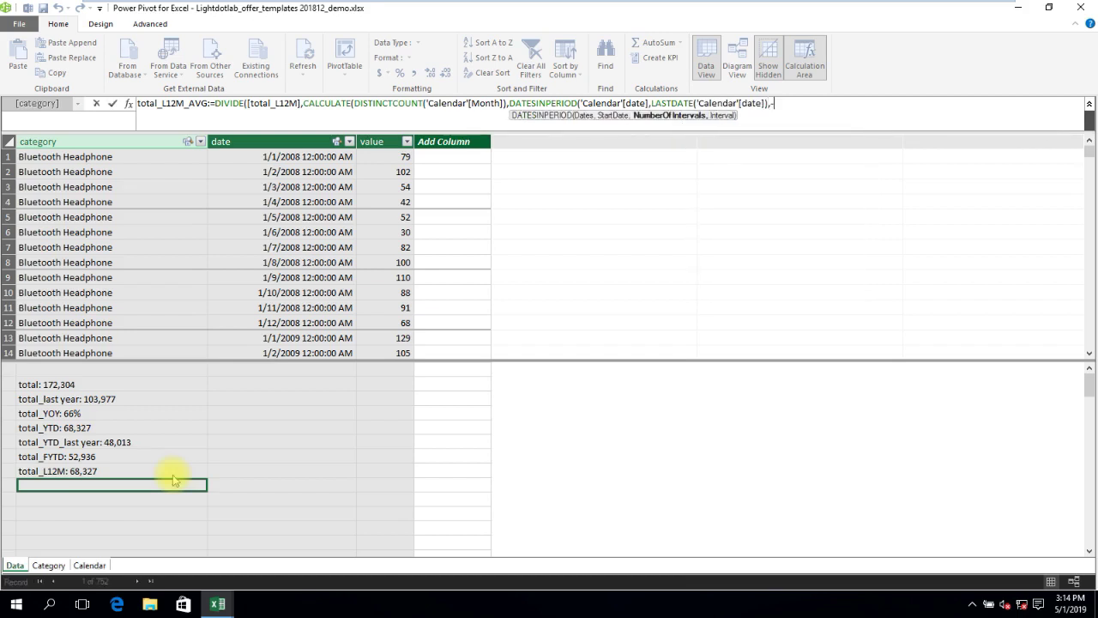
type("12,MONTH")
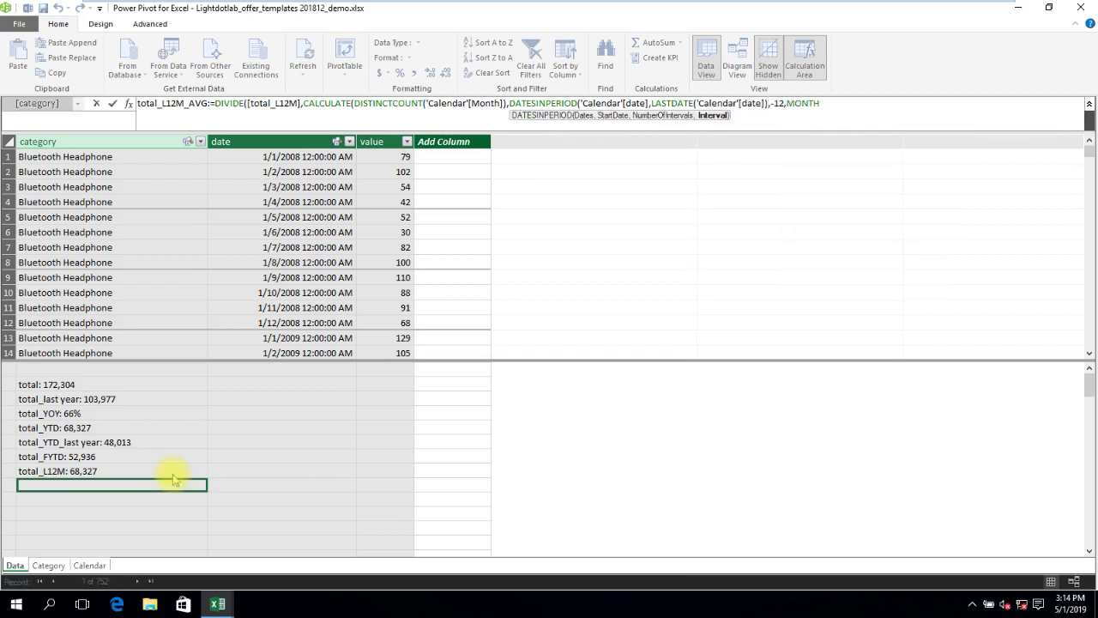
type("))")
key("Return")
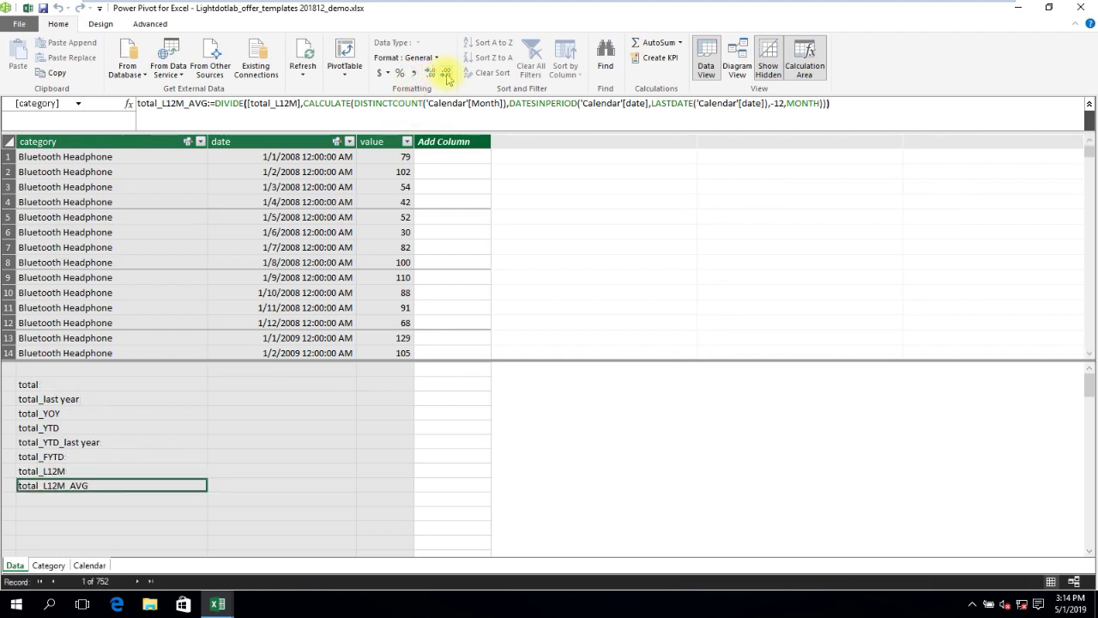
left_click(446, 73)
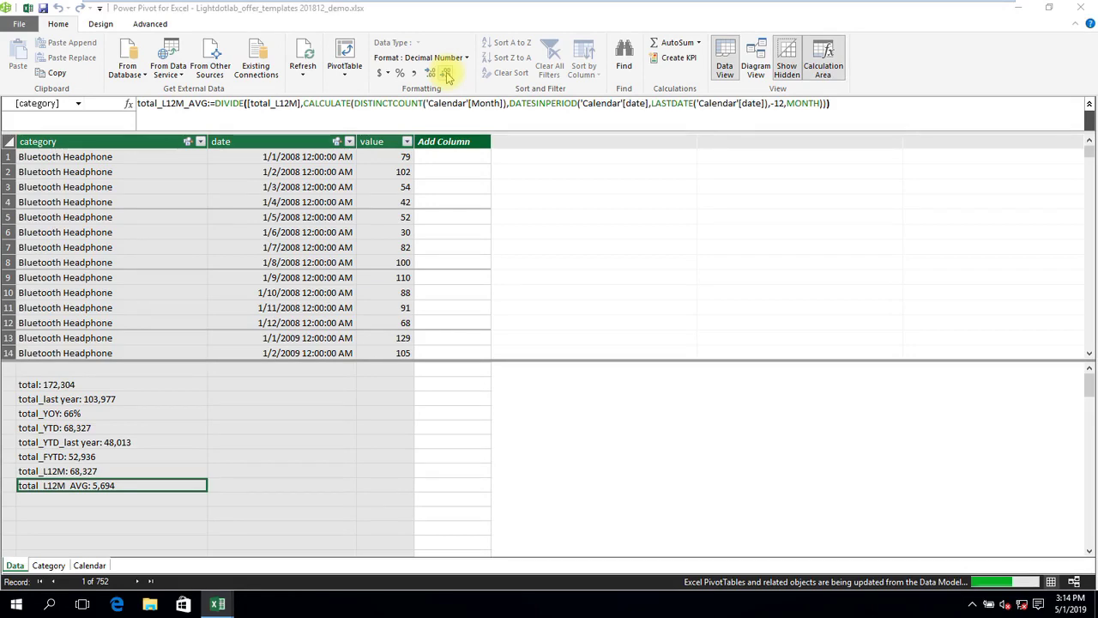
Back in the workbook, add total_L12M_AVG to the PivotTable values and check its February 2007 figure against the January and February 2007 average.
key("alt+Tab")
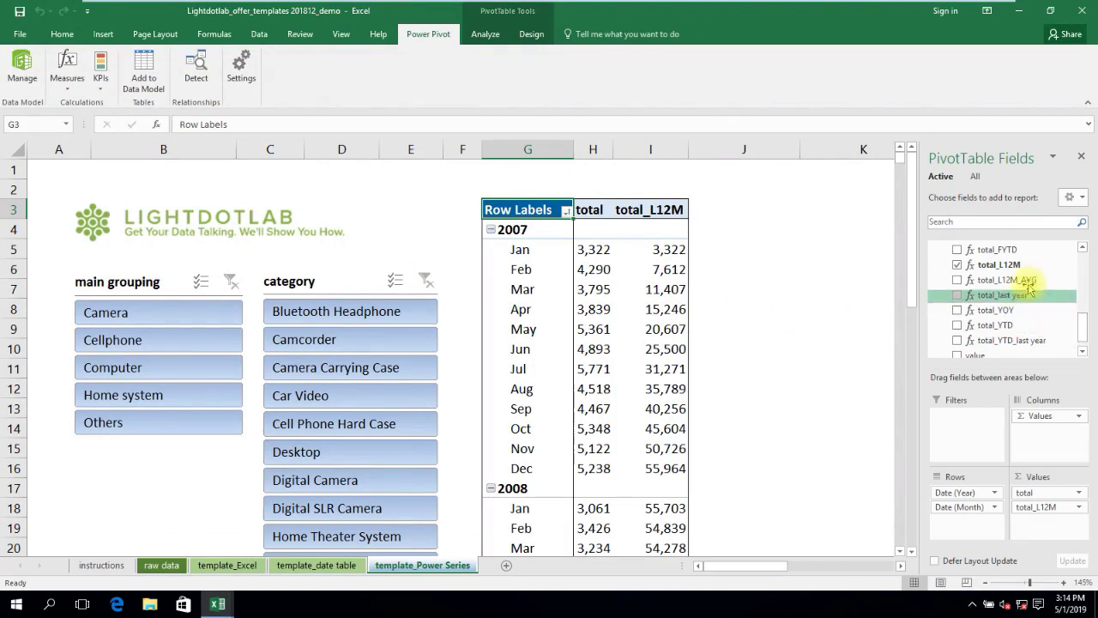
left_click_drag(1029, 279, 1043, 538)
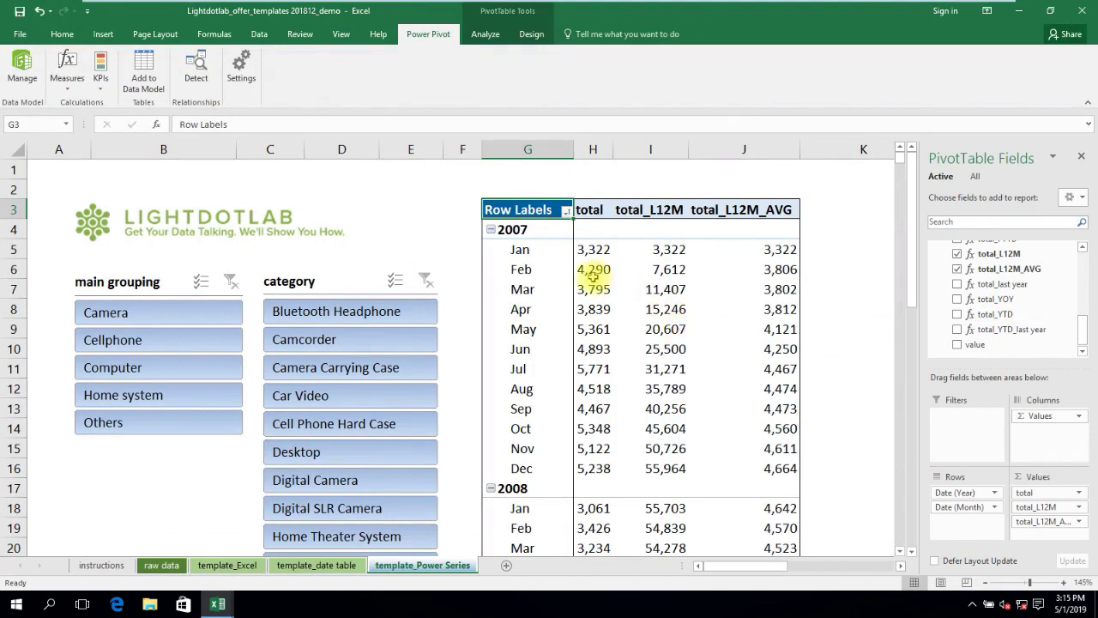
mouse_move(592, 275)
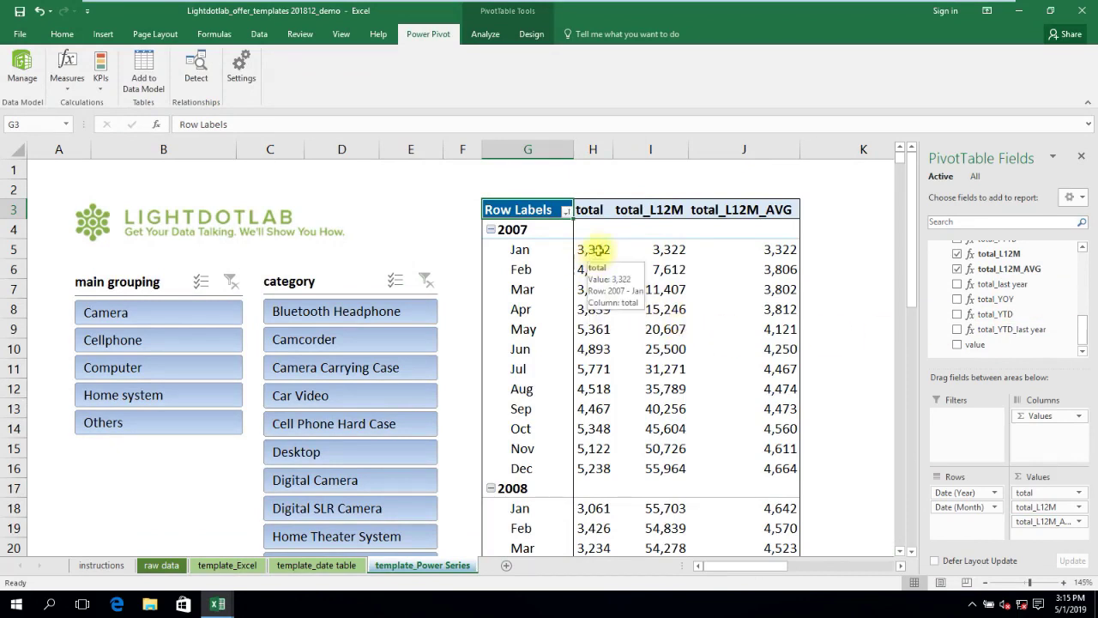
left_click_drag(594, 250, 598, 267)
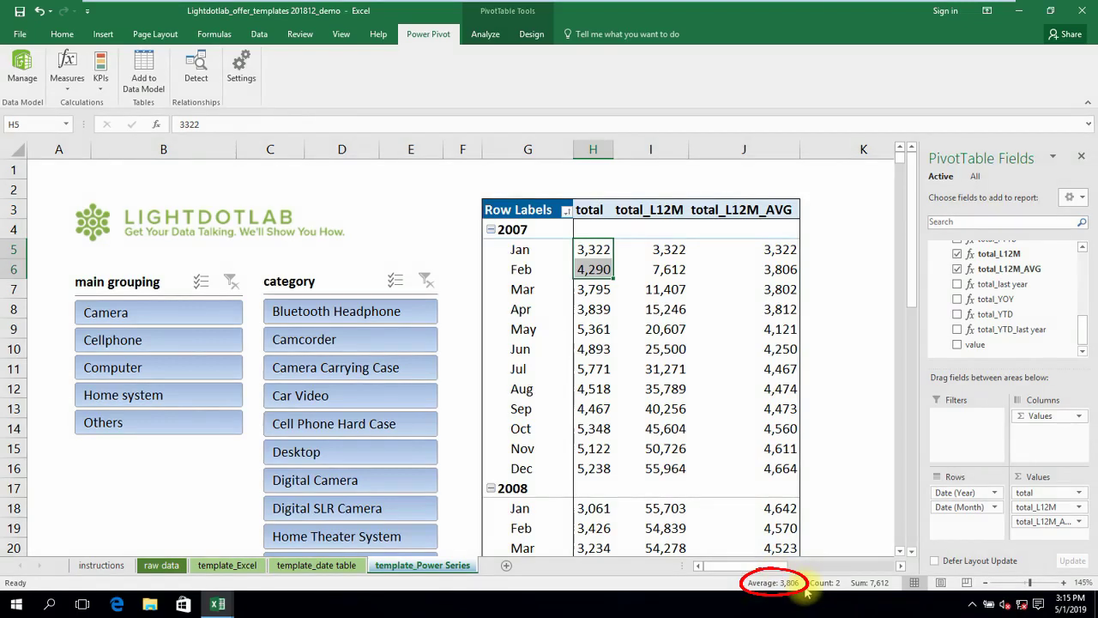
left_click(796, 271)
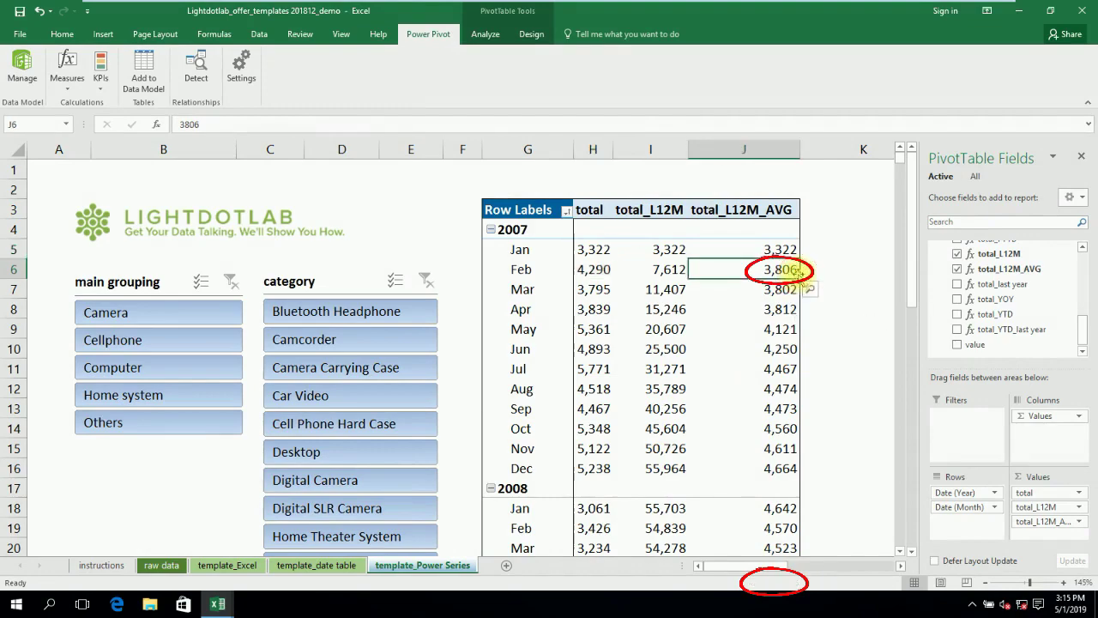